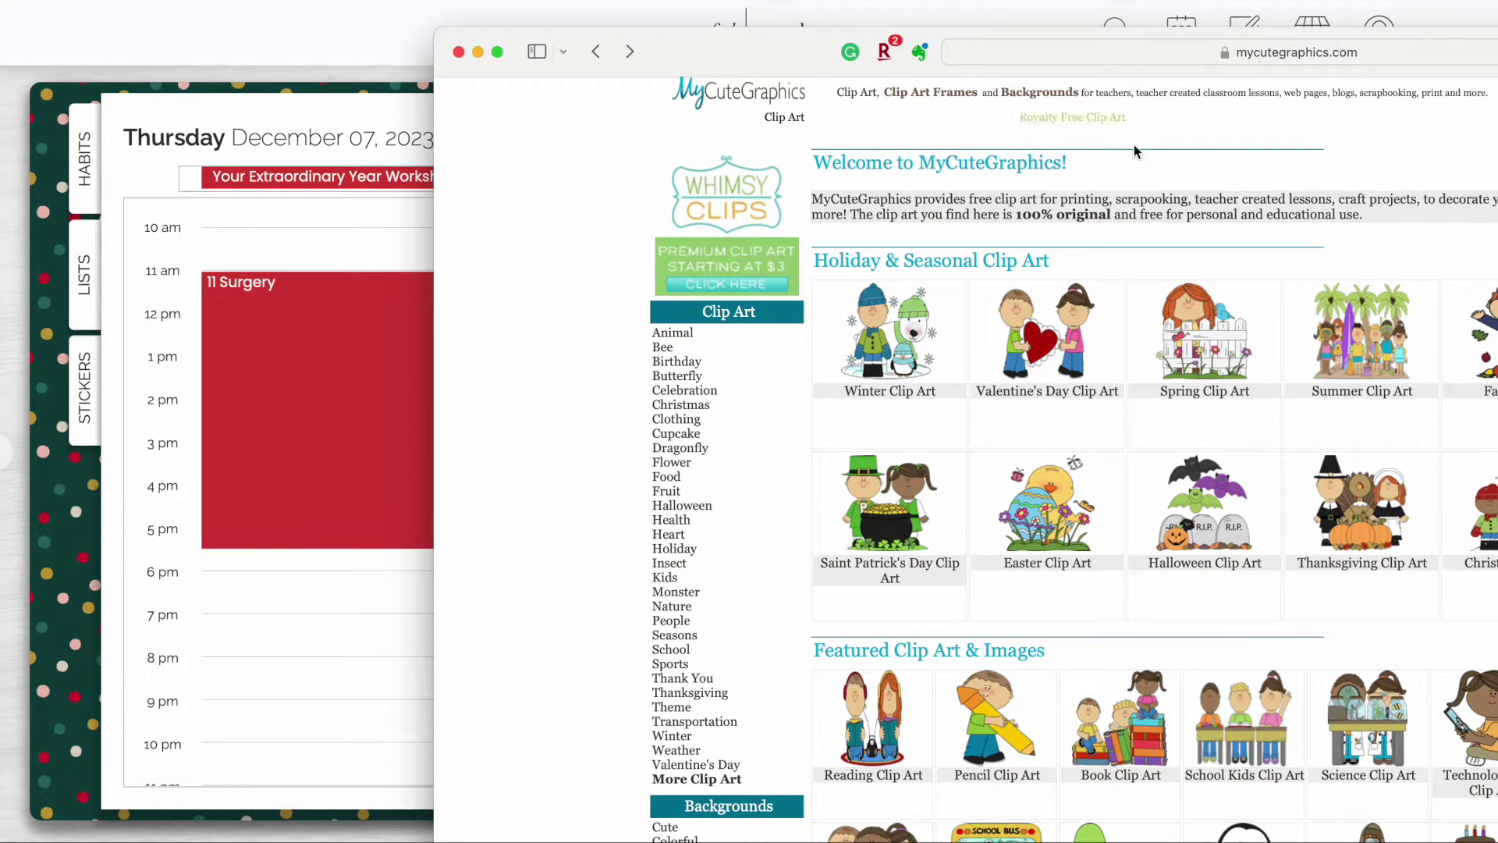
Open MyCuteGraphics' Christmas clip-art gallery, then bring the Artful Agenda December 7 page back forward
{"action": "scroll", "coordinate": [763, 517], "scroll_direction": "down", "scroll_amount": 3}
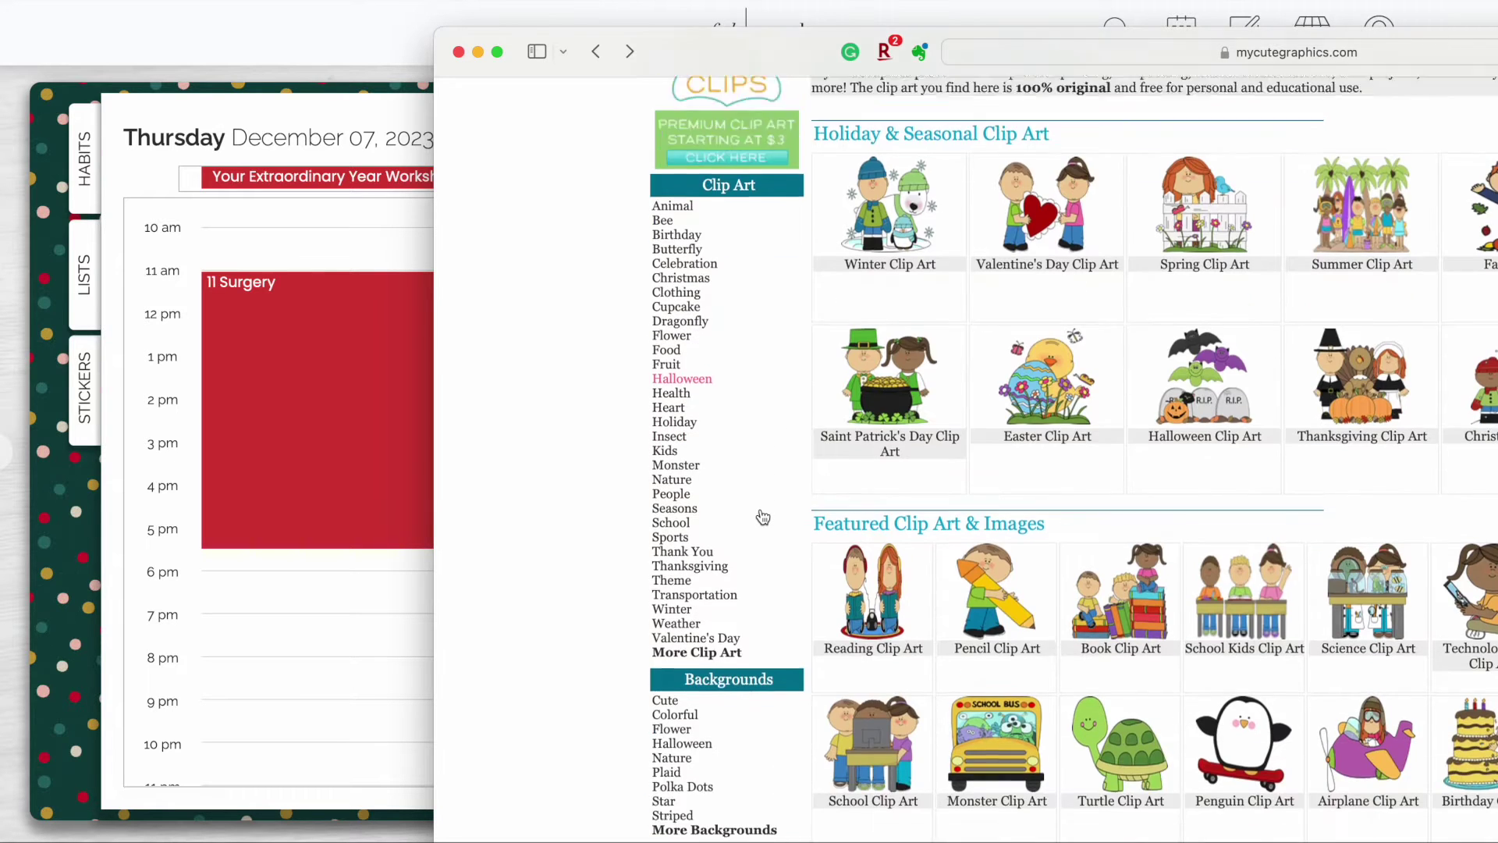
{"action": "scroll", "coordinate": [763, 518], "scroll_direction": "down", "scroll_amount": 2}
{"action": "scroll", "coordinate": [763, 517], "scroll_direction": "down", "scroll_amount": 3}
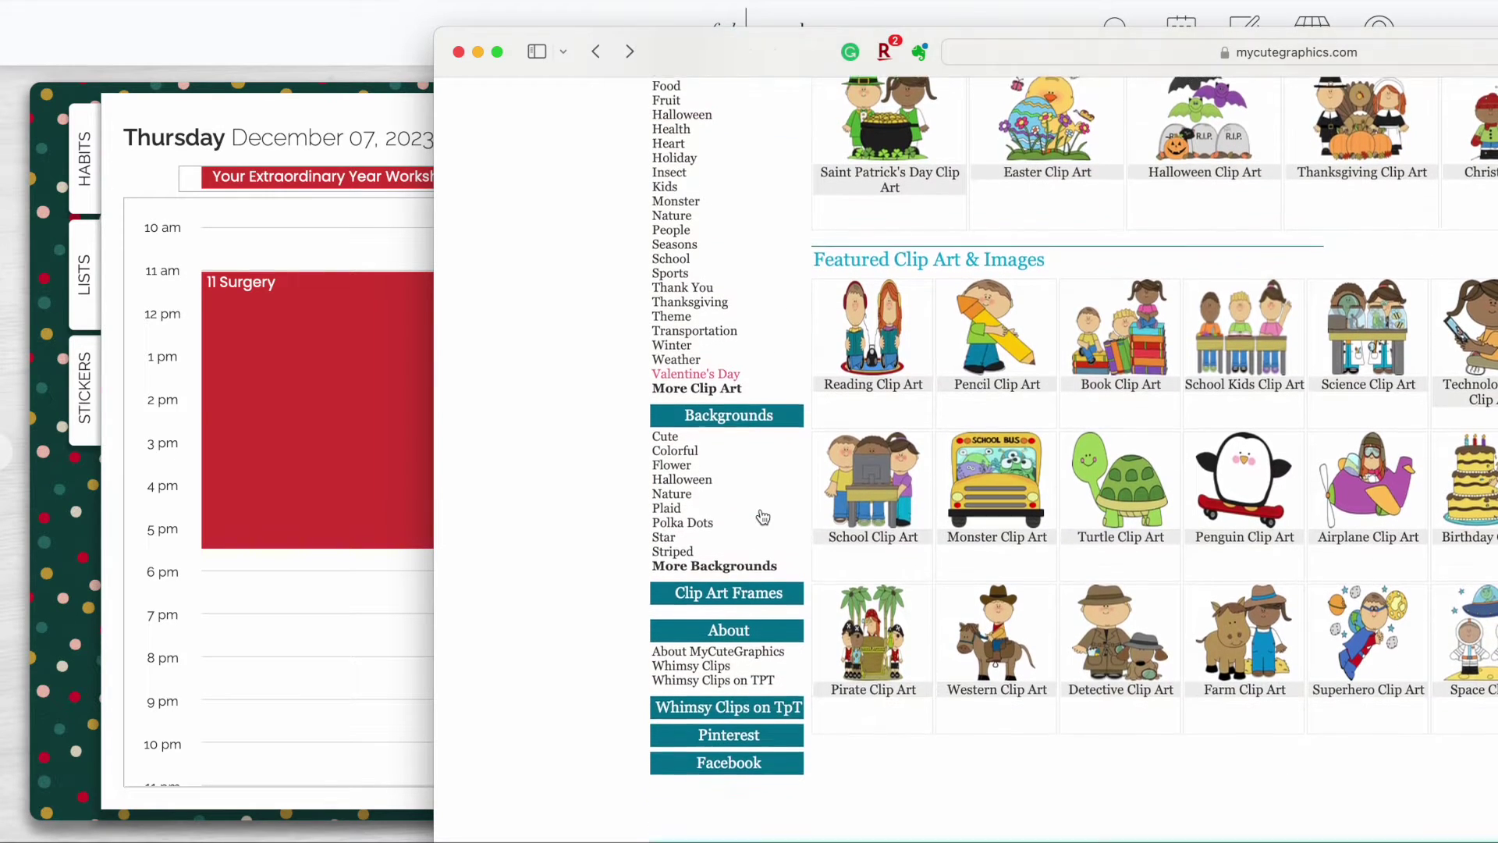
{"action": "scroll", "coordinate": [761, 511], "scroll_direction": "down", "scroll_amount": 1}
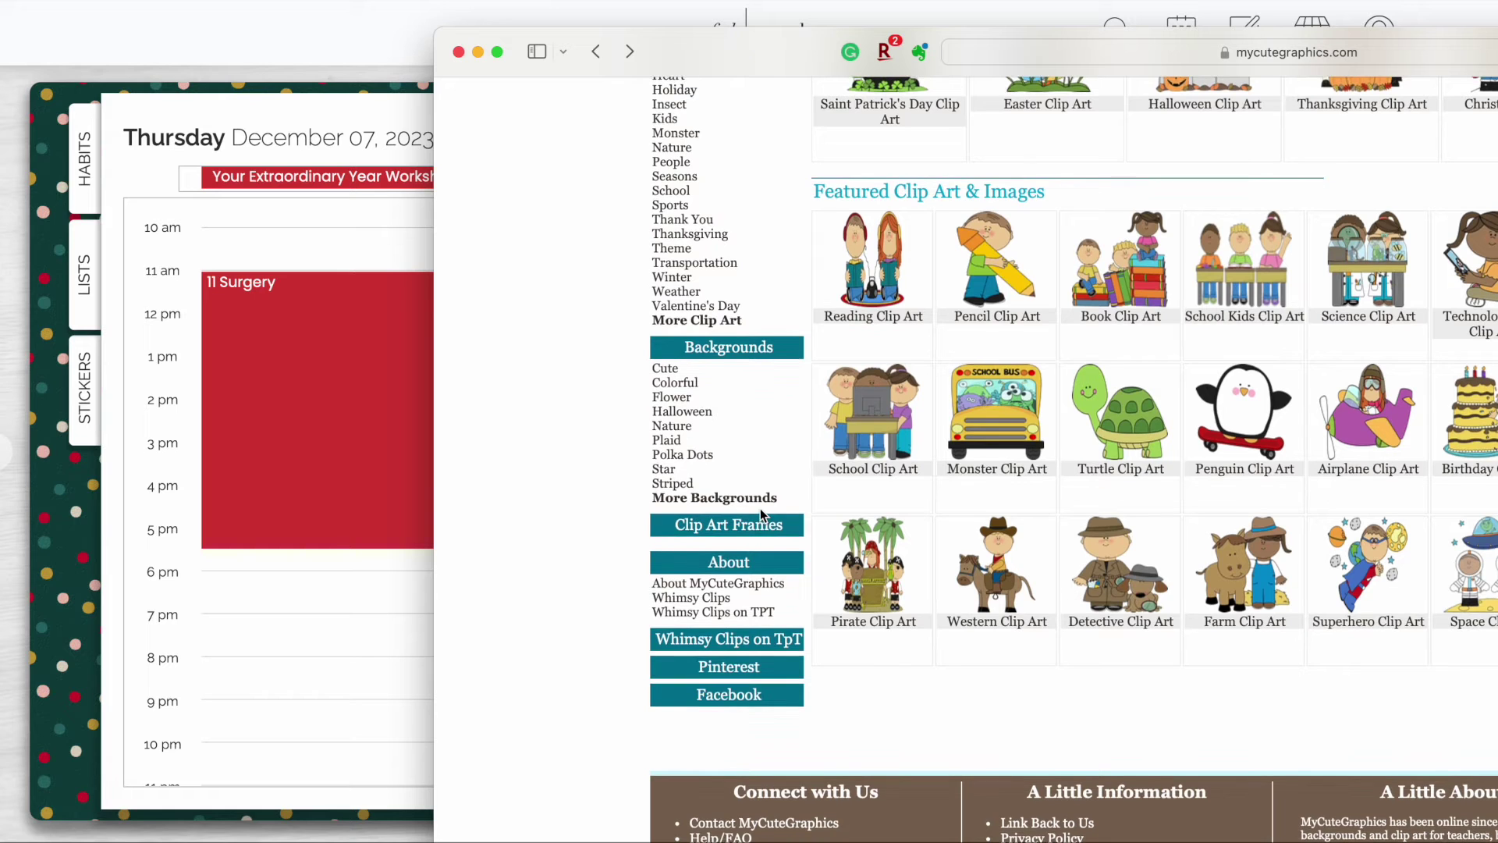
{"action": "scroll", "coordinate": [761, 513], "scroll_direction": "up", "scroll_amount": 5}
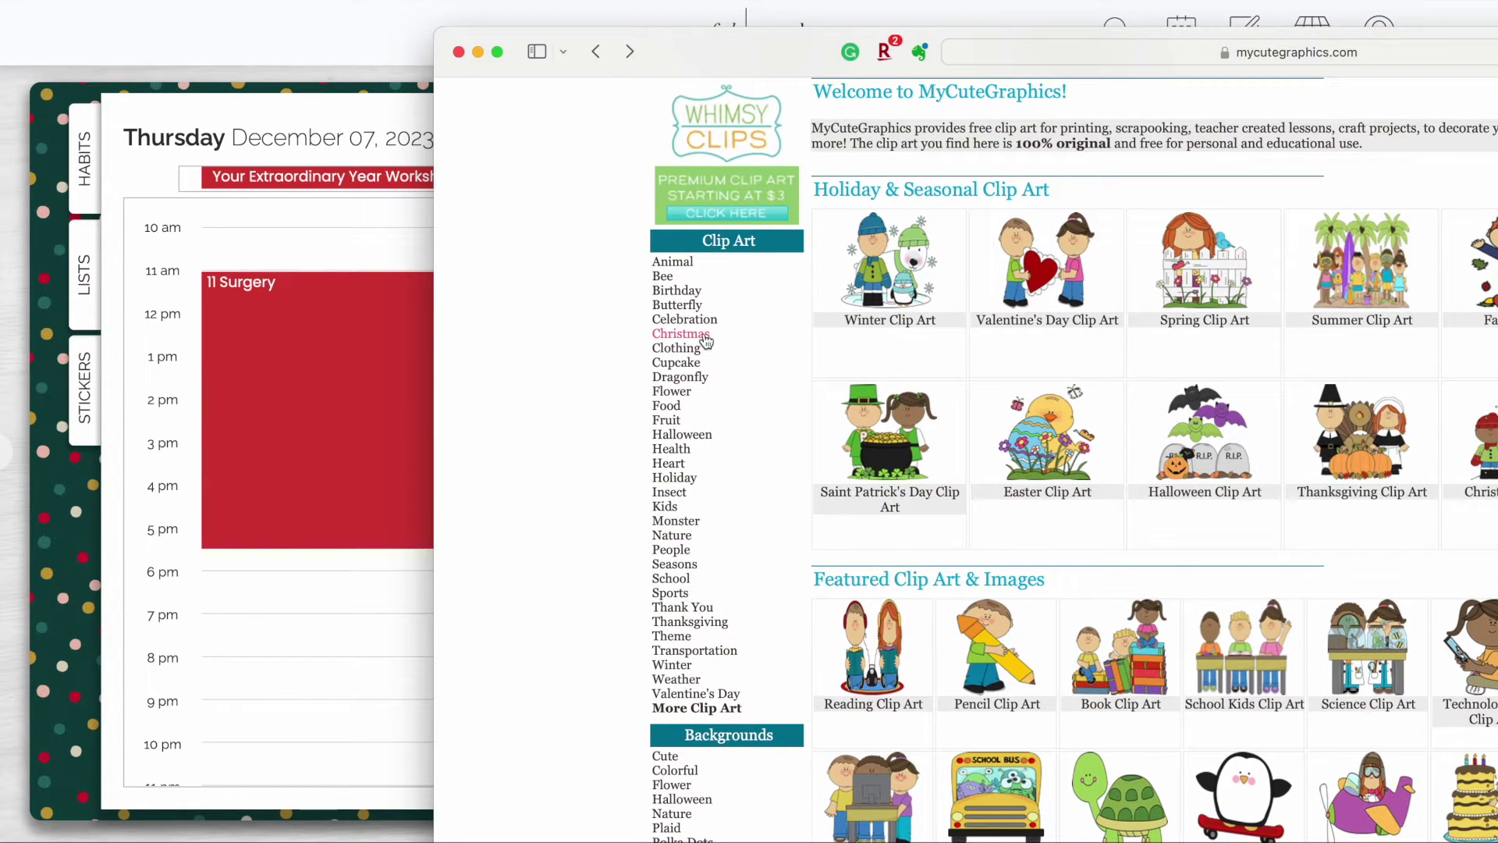
{"action": "left_click", "coordinate": [704, 337]}
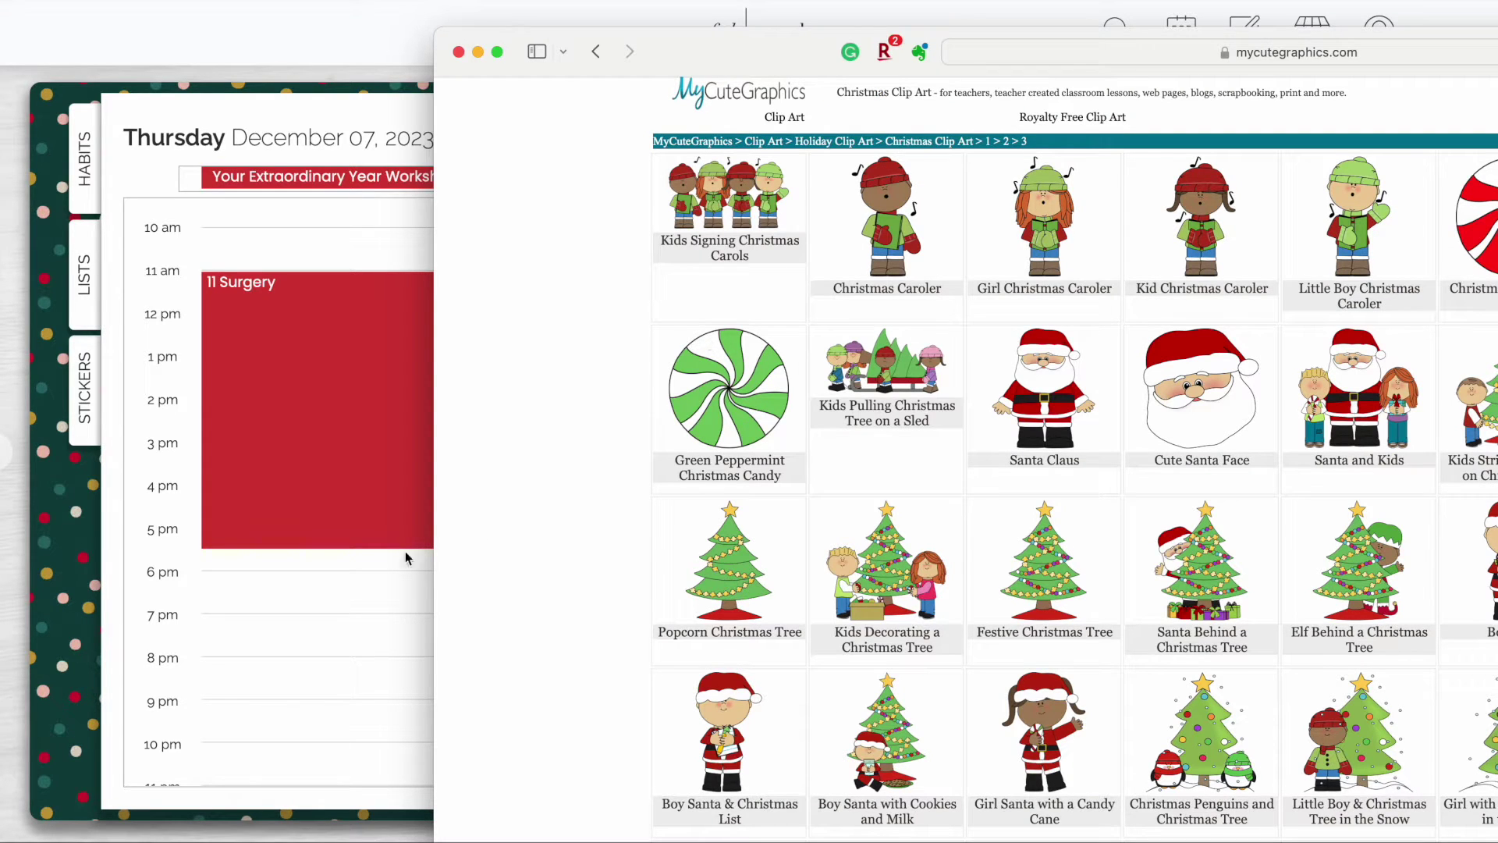
{"action": "left_click", "coordinate": [370, 586]}
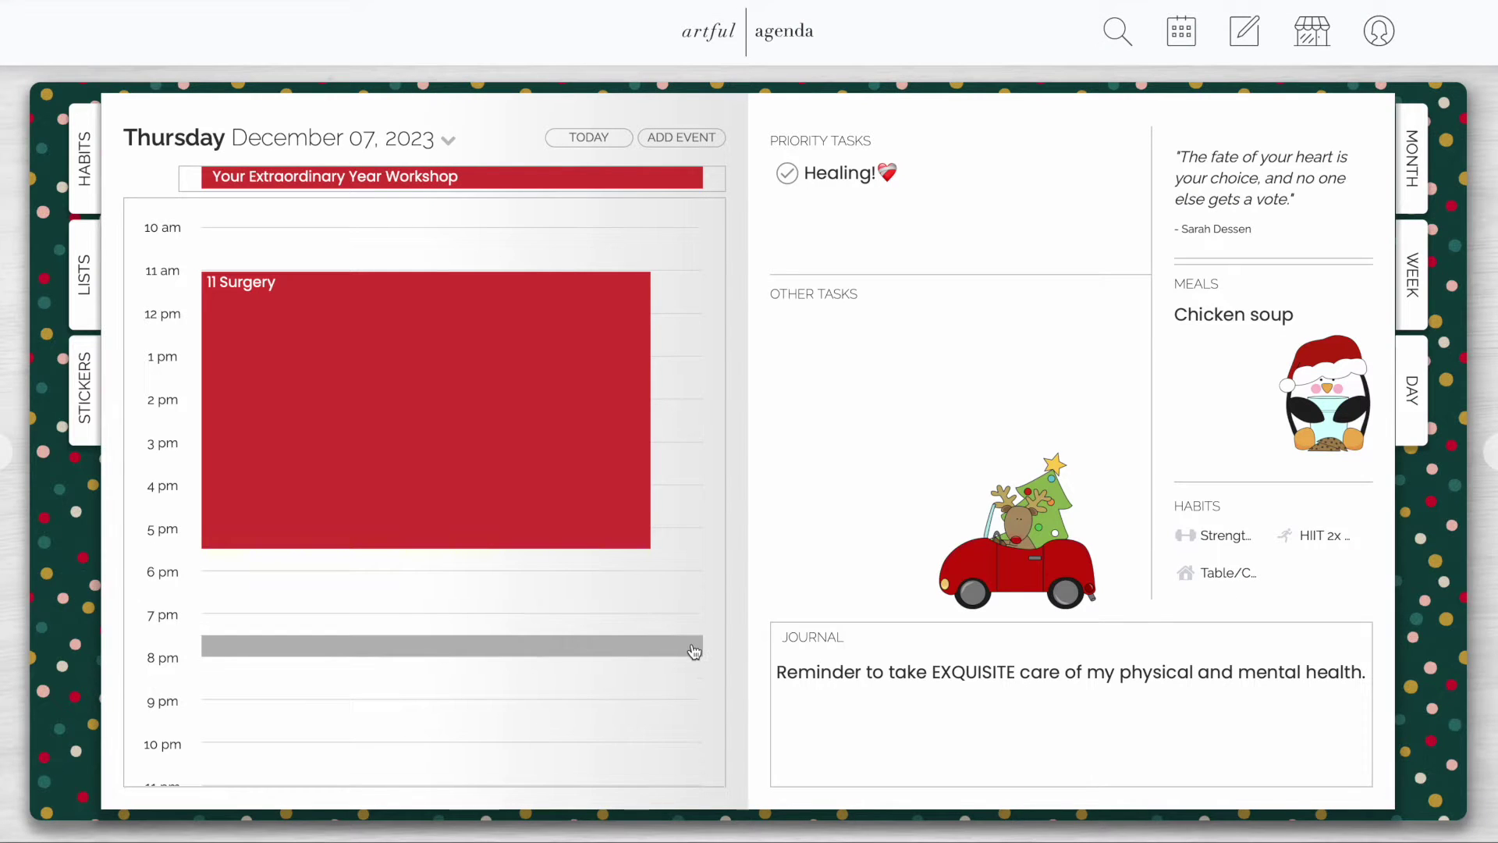
Open the Artful Agenda sticker panel and browse its packs
{"action": "left_click", "coordinate": [84, 425]}
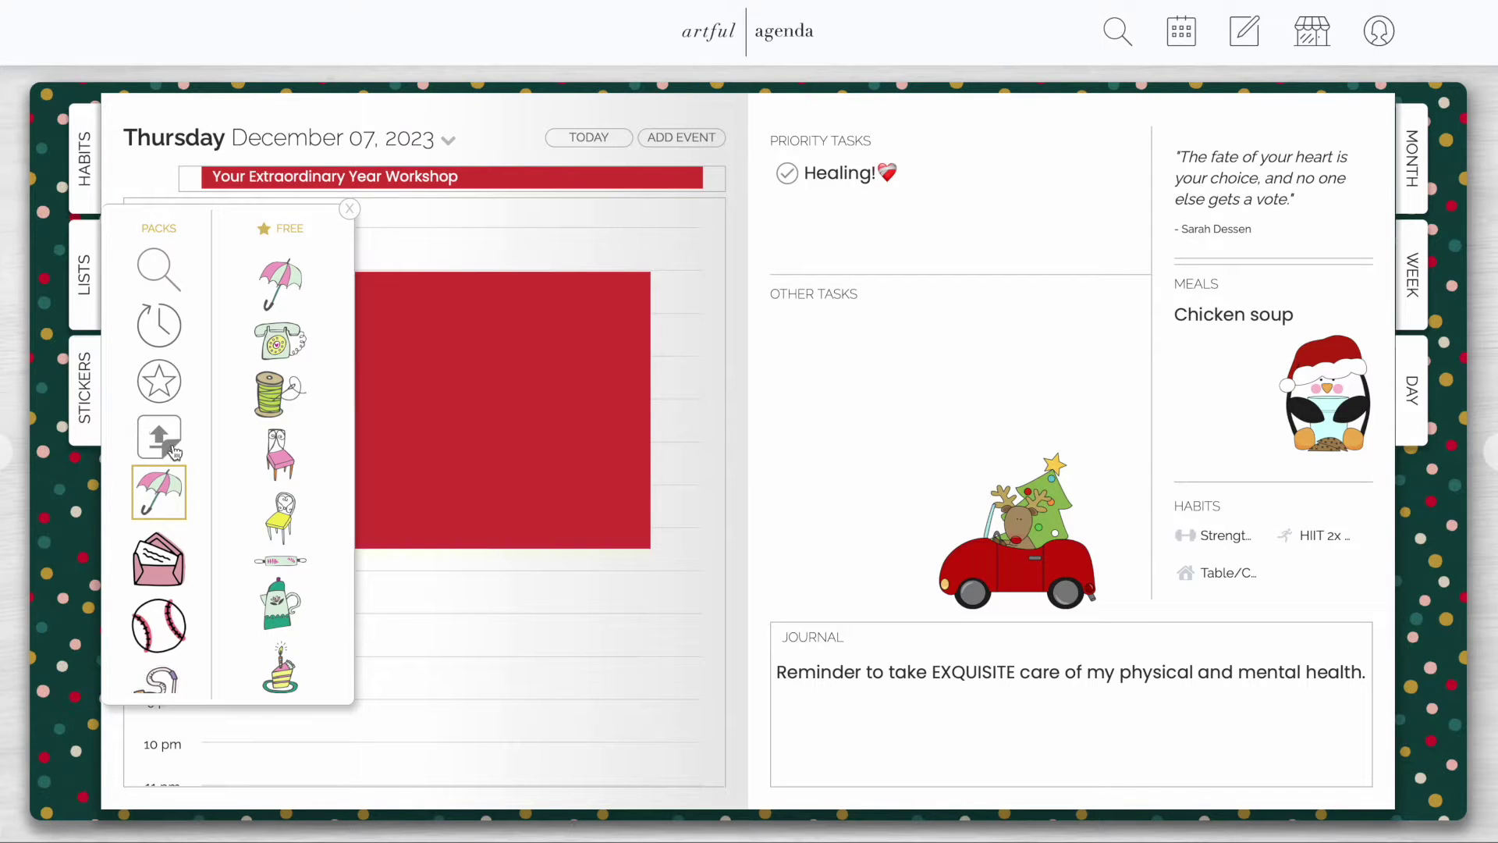
{"action": "scroll", "coordinate": [174, 453], "scroll_direction": "down", "scroll_amount": 5}
{"action": "scroll", "coordinate": [174, 453], "scroll_direction": "down", "scroll_amount": 5}
{"action": "scroll", "coordinate": [174, 454], "scroll_direction": "down", "scroll_amount": 1}
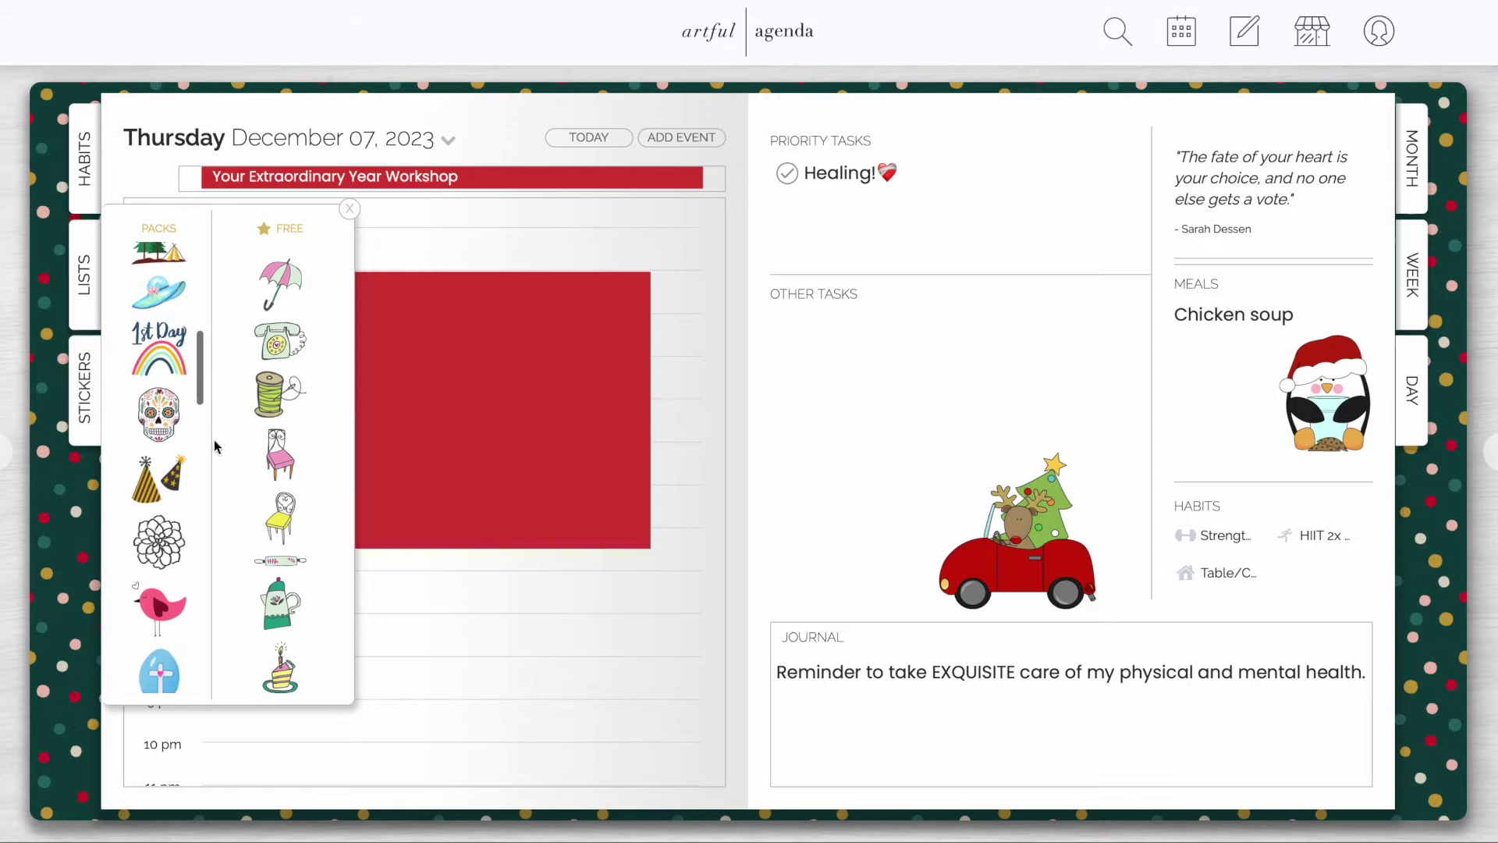
{"action": "scroll", "coordinate": [177, 442], "scroll_direction": "up", "scroll_amount": 10}
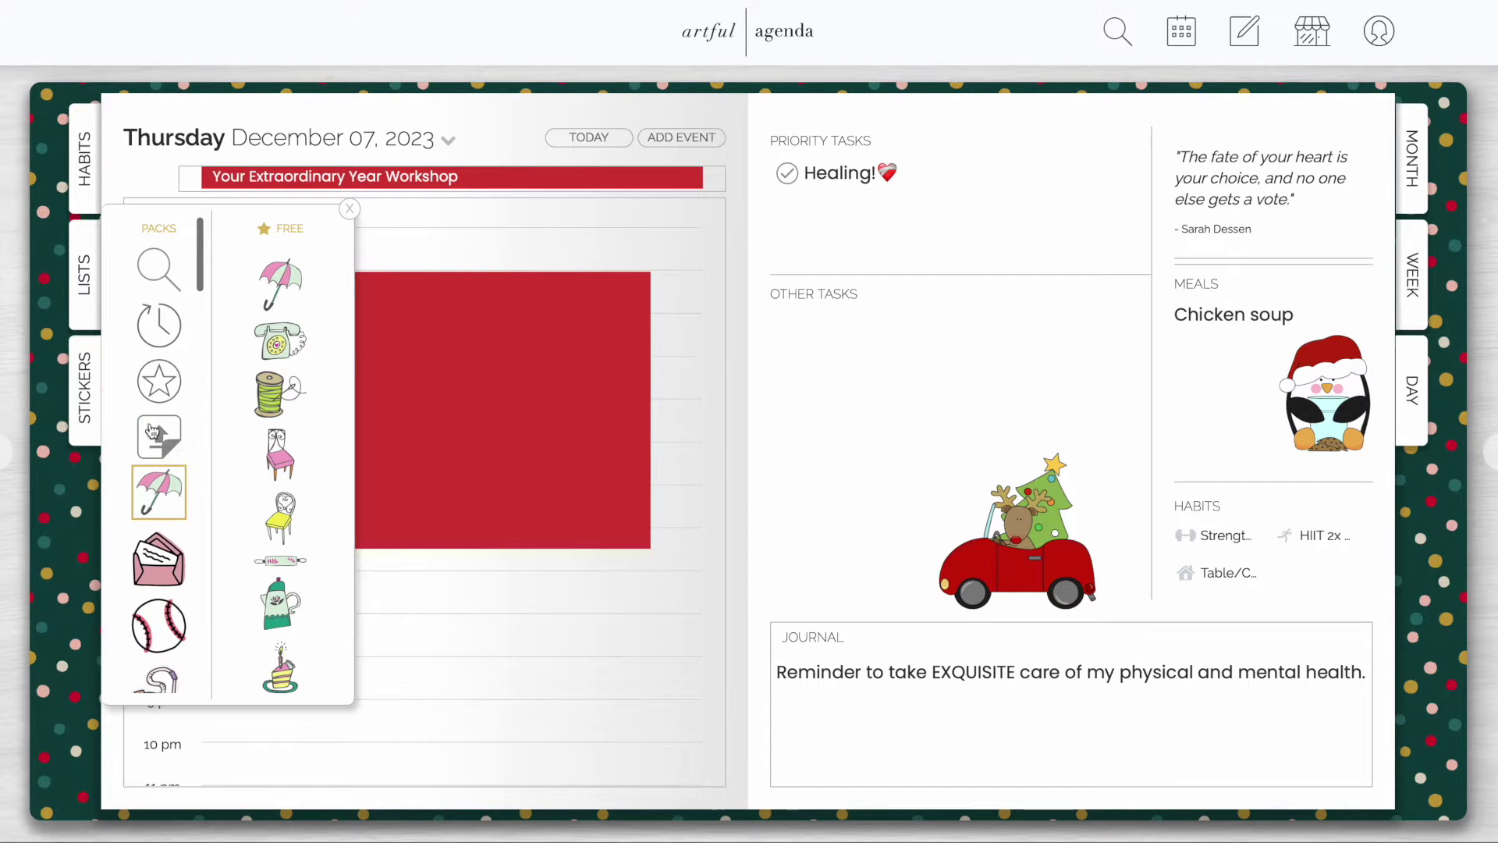
Show My Stickers, look through the uploaded collection, and open the sticker upload window
{"action": "left_click", "coordinate": [160, 437]}
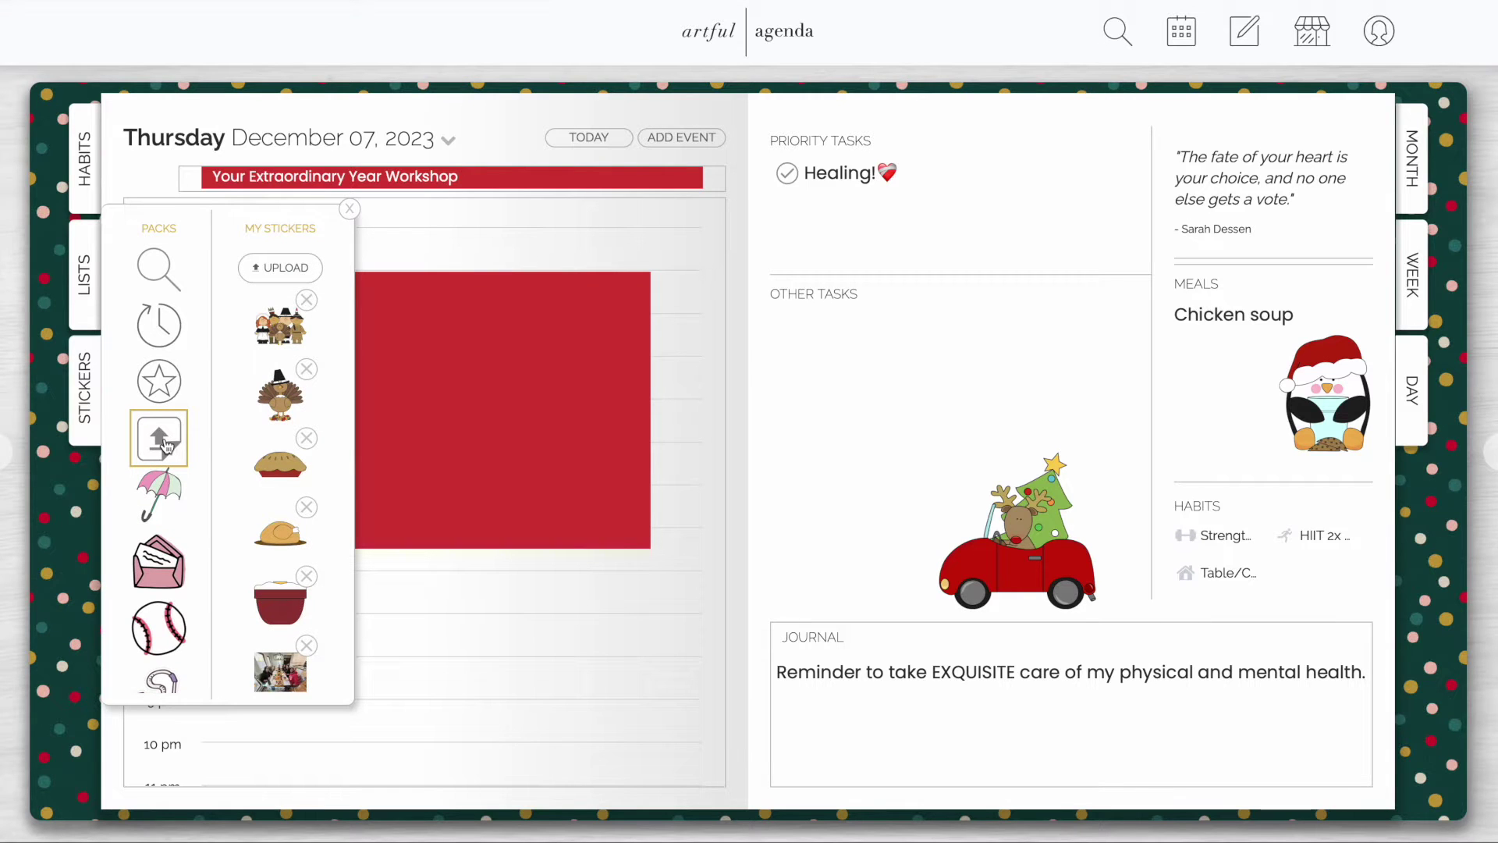
{"action": "scroll", "coordinate": [286, 468], "scroll_direction": "down", "scroll_amount": 5}
{"action": "scroll", "coordinate": [286, 468], "scroll_direction": "down", "scroll_amount": 5}
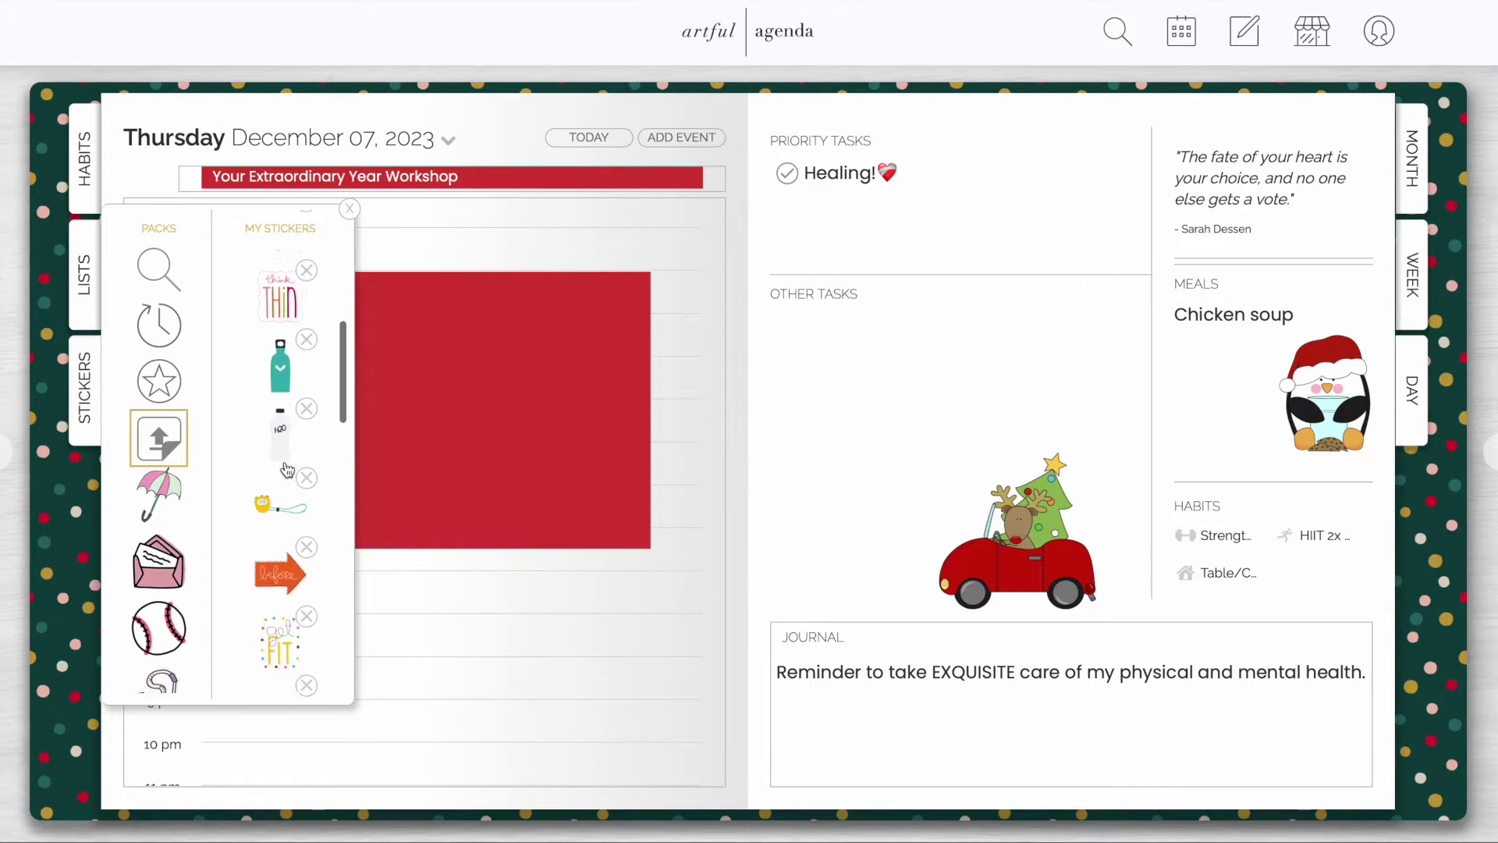
{"action": "scroll", "coordinate": [286, 468], "scroll_direction": "down", "scroll_amount": 5}
{"action": "scroll", "coordinate": [286, 468], "scroll_direction": "down", "scroll_amount": 5}
{"action": "scroll", "coordinate": [285, 468], "scroll_direction": "down", "scroll_amount": 5}
{"action": "scroll", "coordinate": [285, 468], "scroll_direction": "down", "scroll_amount": 5}
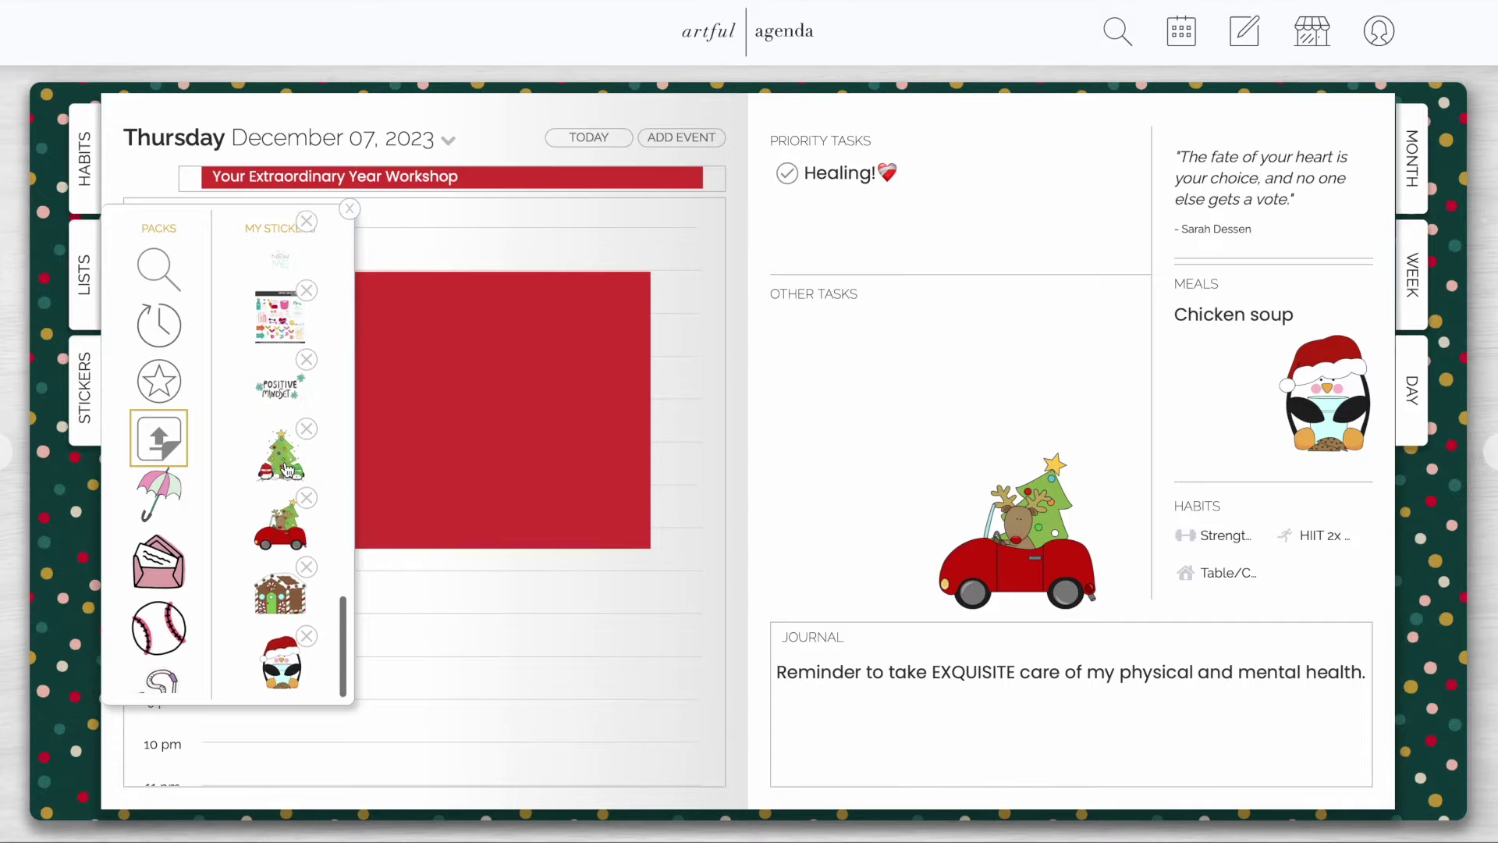
{"action": "scroll", "coordinate": [285, 468], "scroll_direction": "up", "scroll_amount": 10}
{"action": "scroll", "coordinate": [286, 470], "scroll_direction": "up", "scroll_amount": 5}
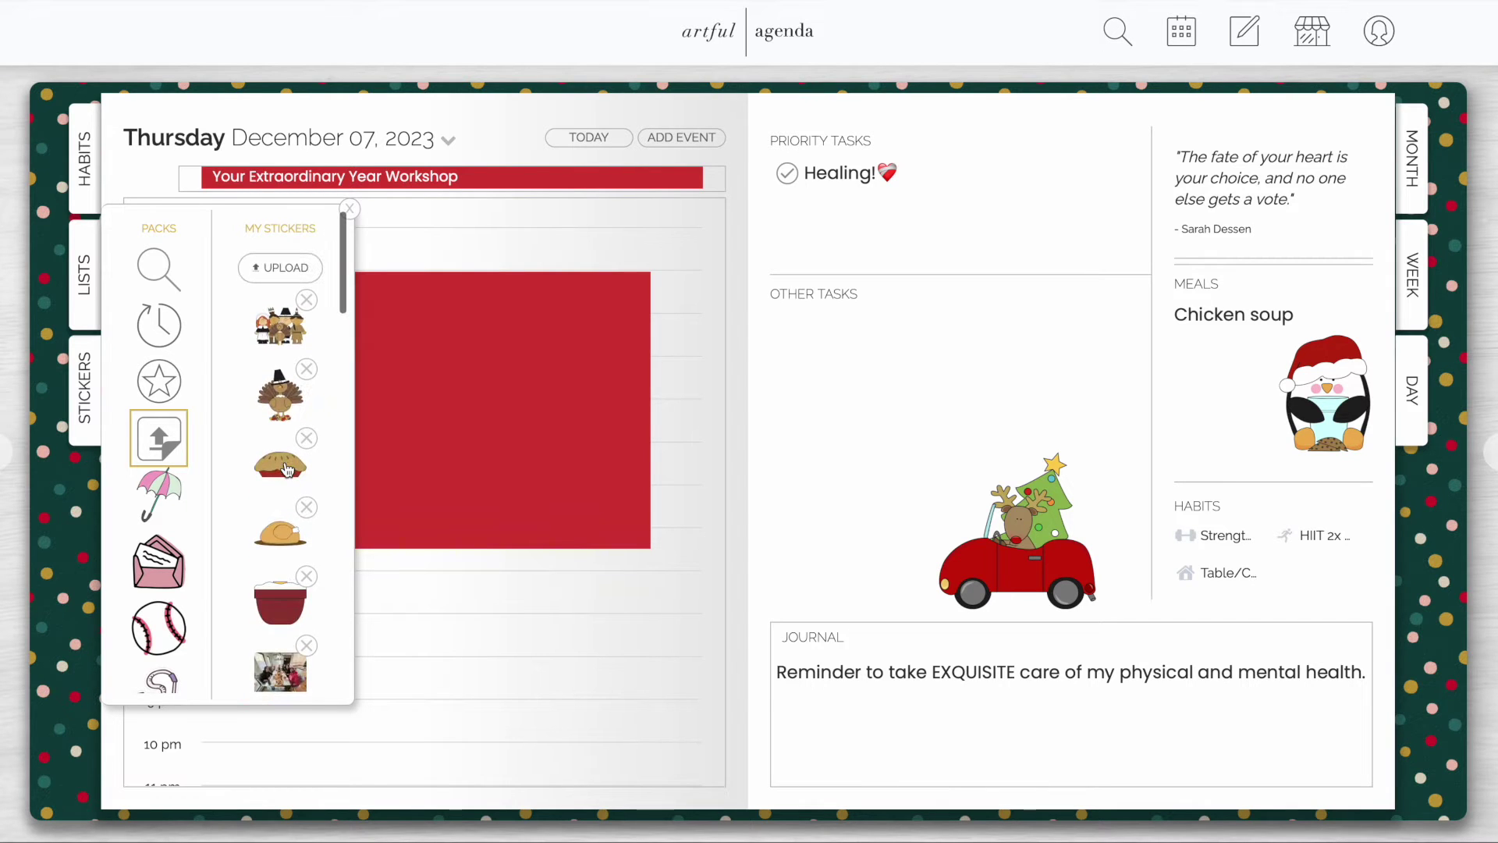
{"action": "left_click", "coordinate": [273, 269]}
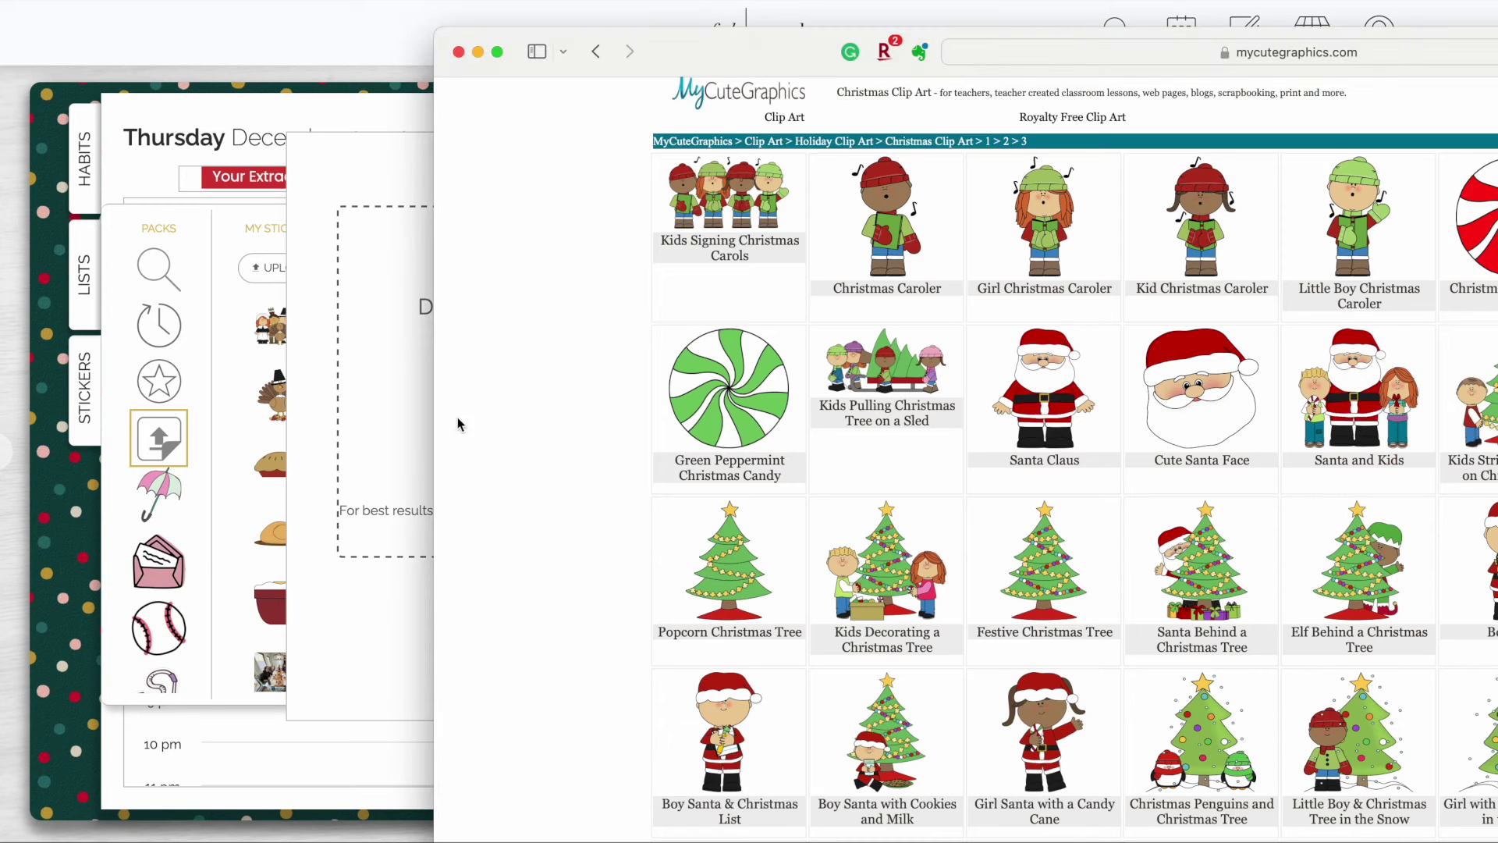
Move the browser aside and drop the Santa Claus image into the sticker upload
{"action": "left_click_drag", "start_coordinate": [733, 55], "coordinate": [771, 150]}
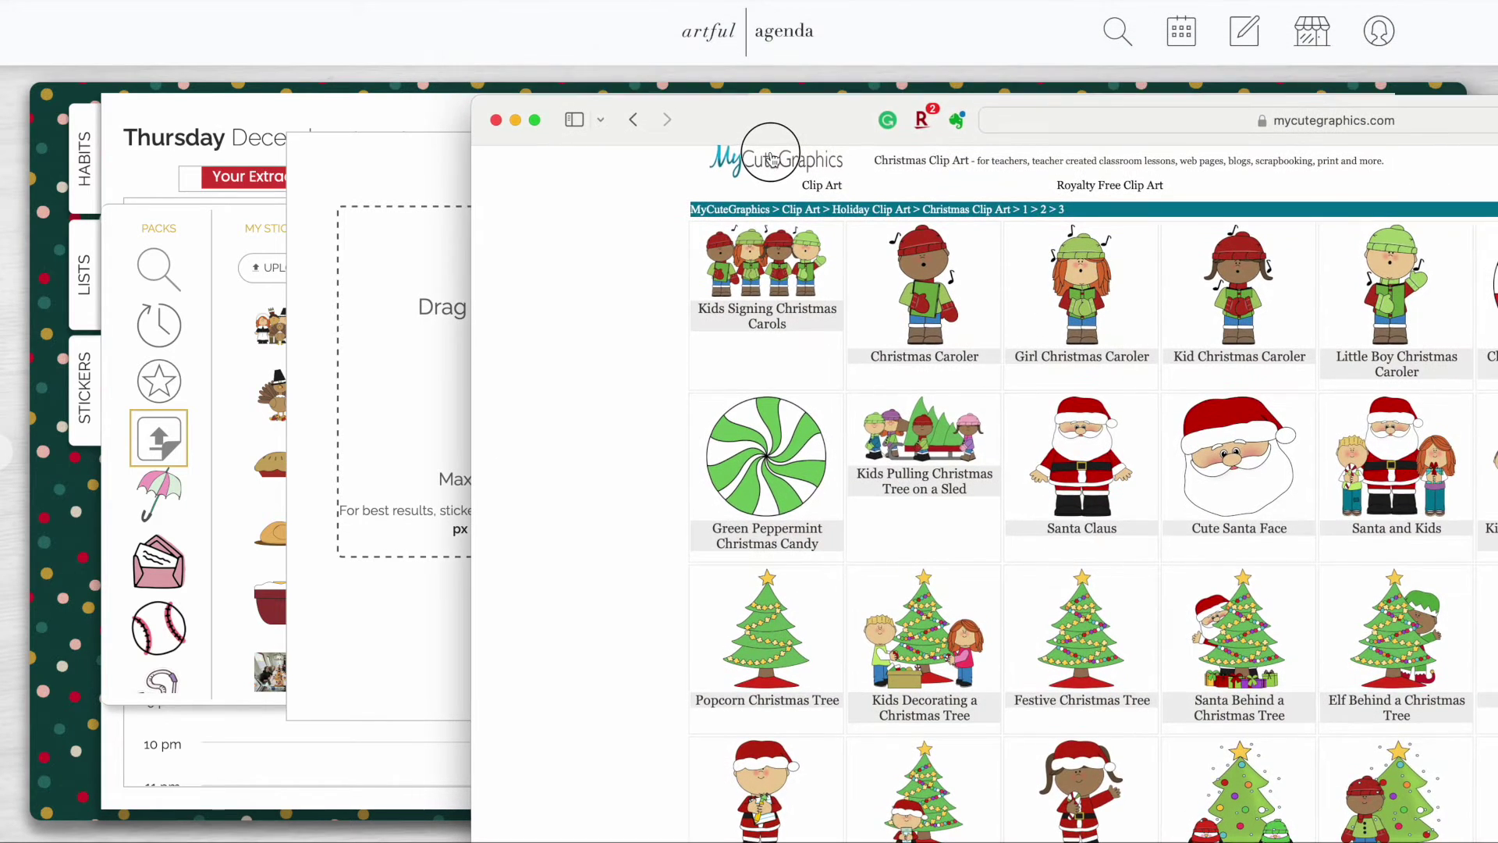
{"action": "left_click_drag", "start_coordinate": [771, 150], "coordinate": [775, 163]}
{"action": "left_click", "coordinate": [1117, 496]}
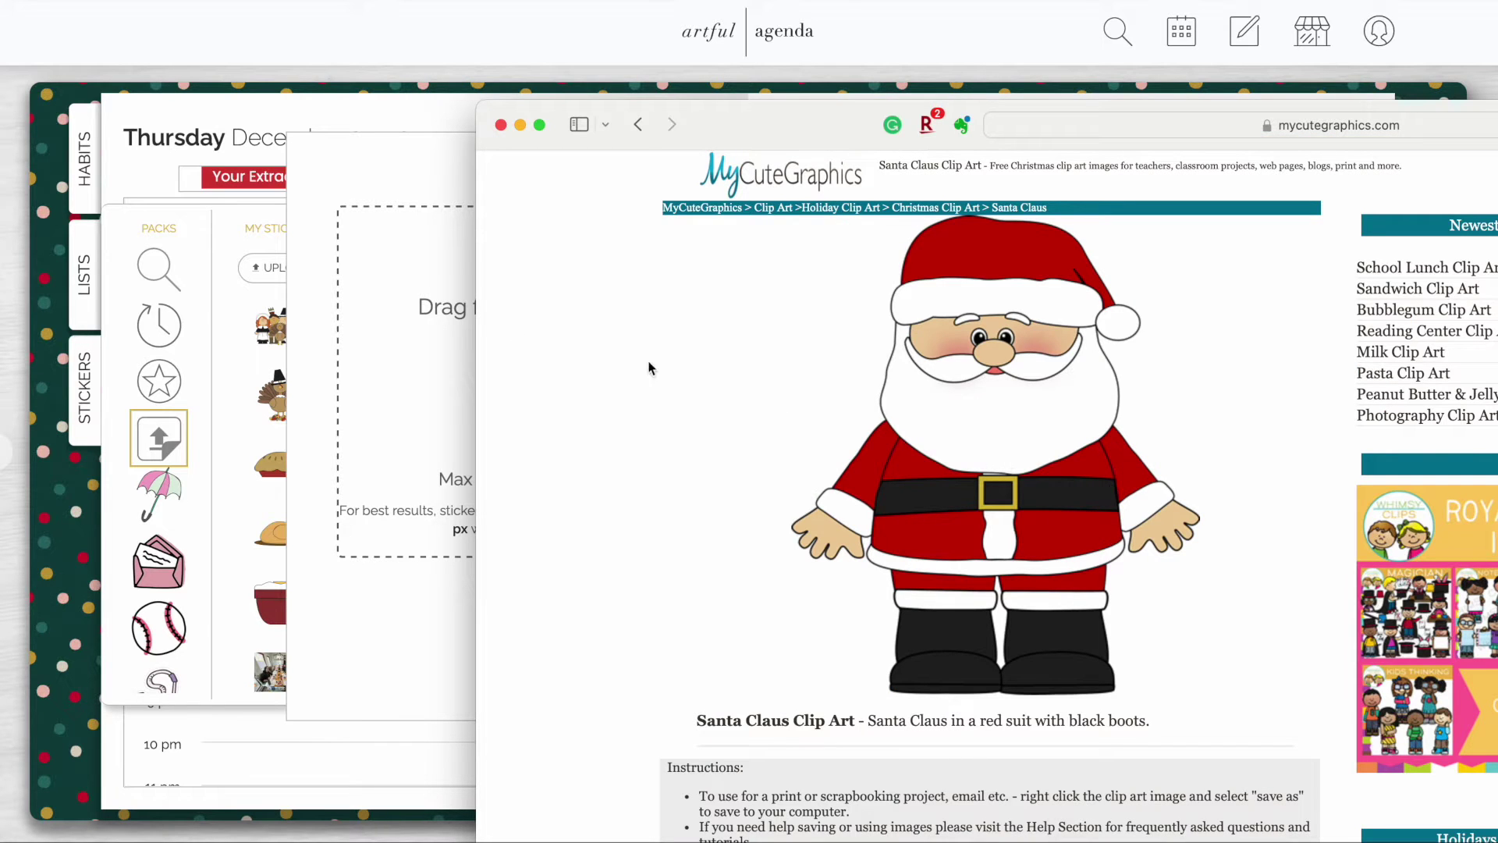
{"action": "left_click_drag", "start_coordinate": [1009, 394], "coordinate": [457, 338]}
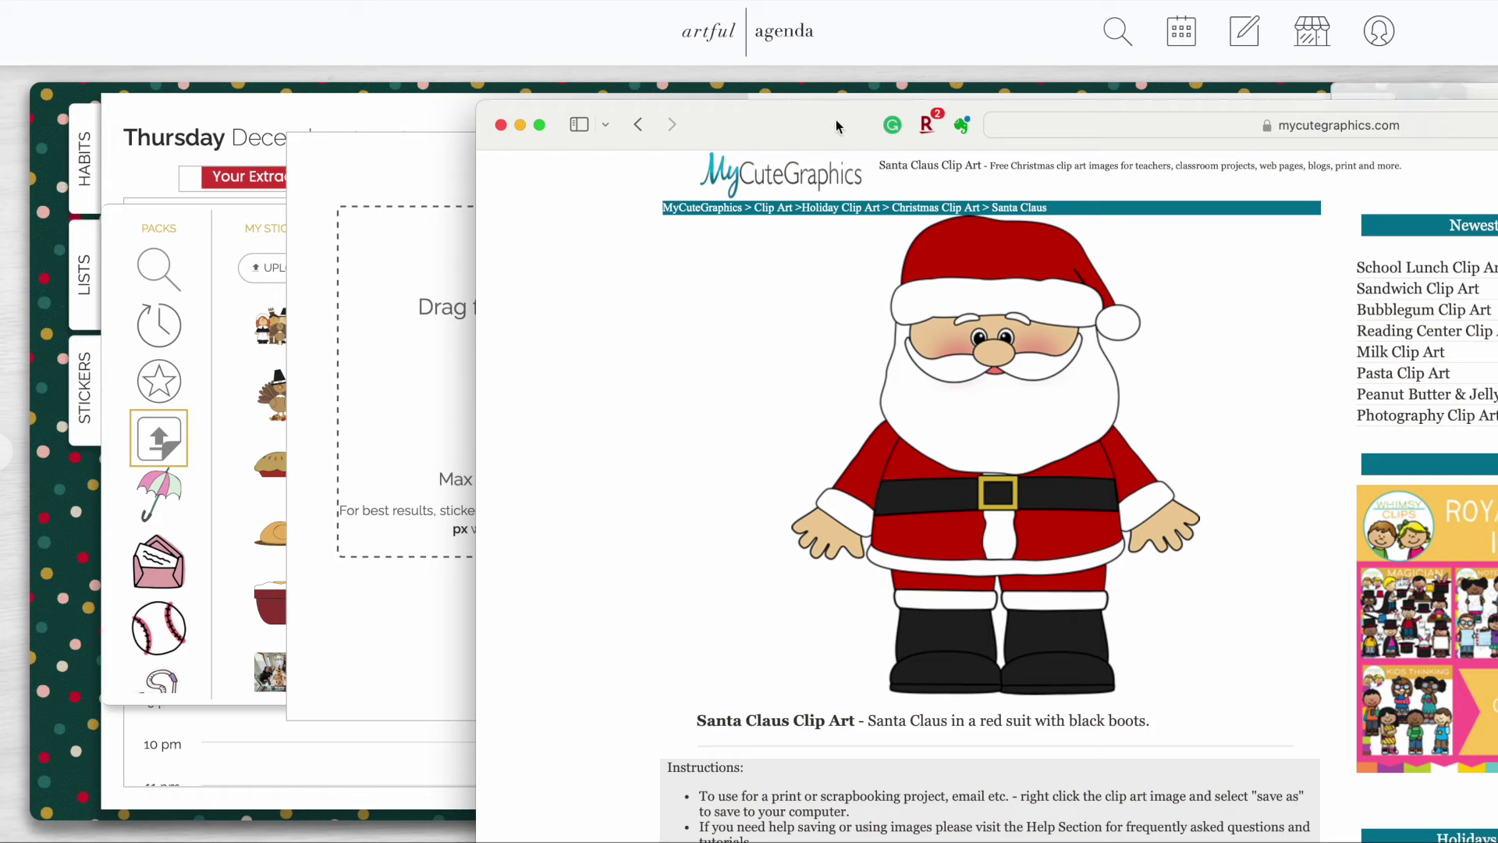
Drop the Santa Behind a Christmas Tree image into the sticker upload
{"action": "left_click_drag", "start_coordinate": [849, 108], "coordinate": [1031, 98]}
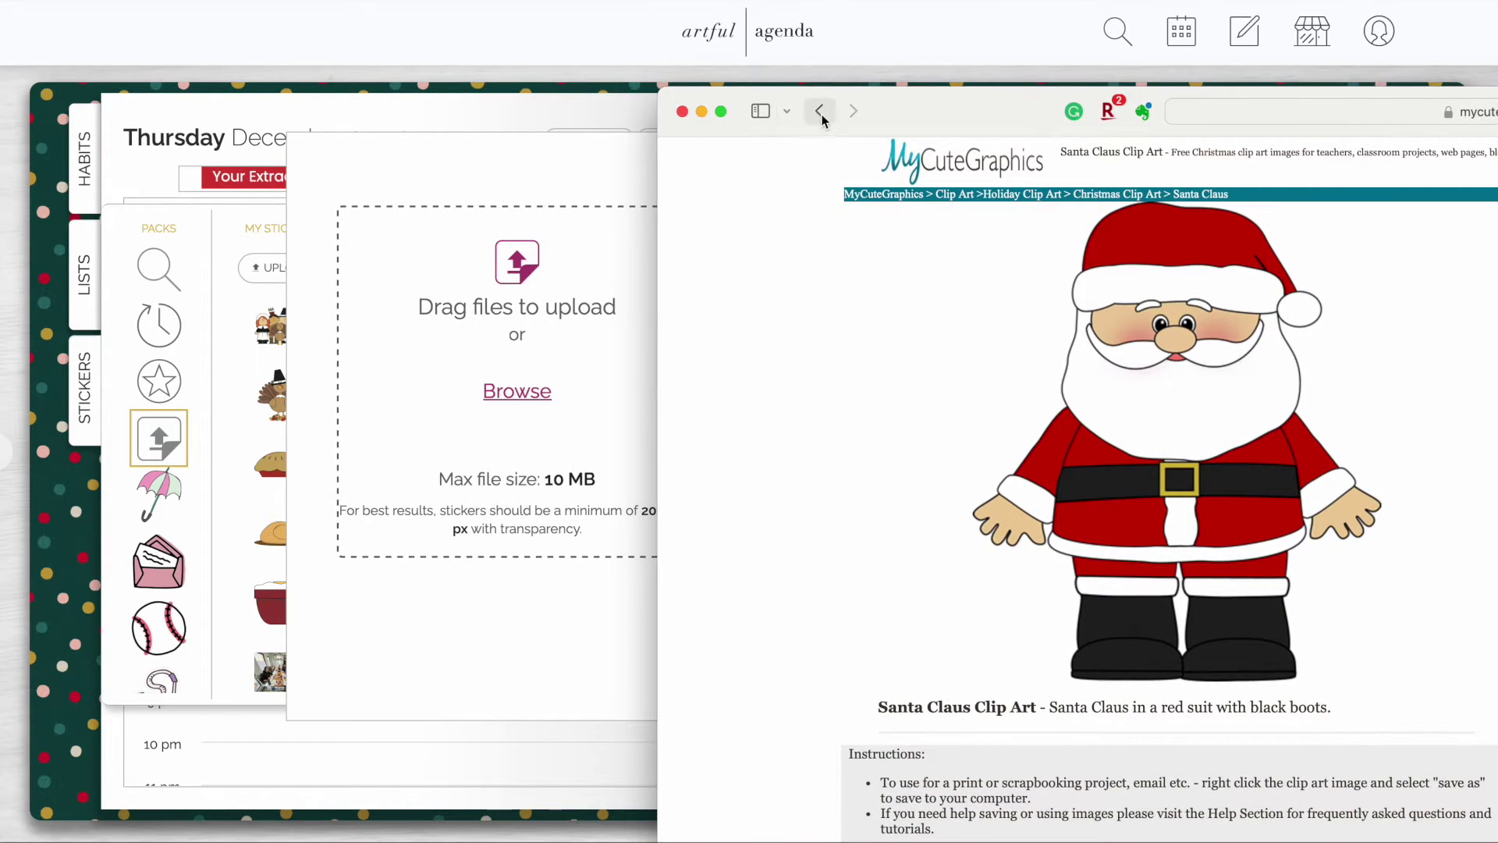
{"action": "left_click", "coordinate": [819, 112]}
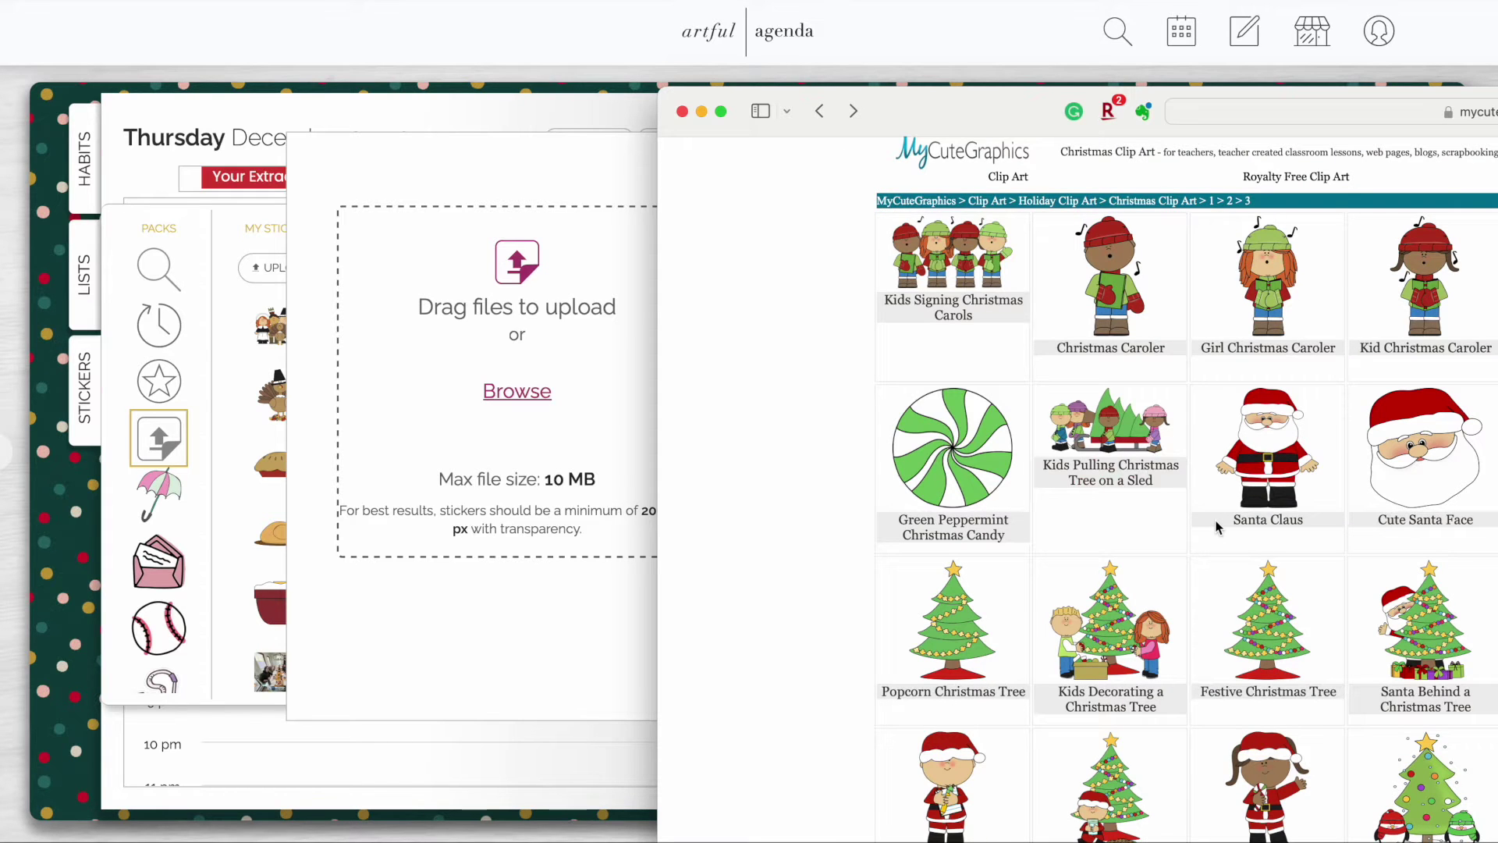
{"action": "scroll", "coordinate": [1221, 532], "scroll_direction": "down", "scroll_amount": 5}
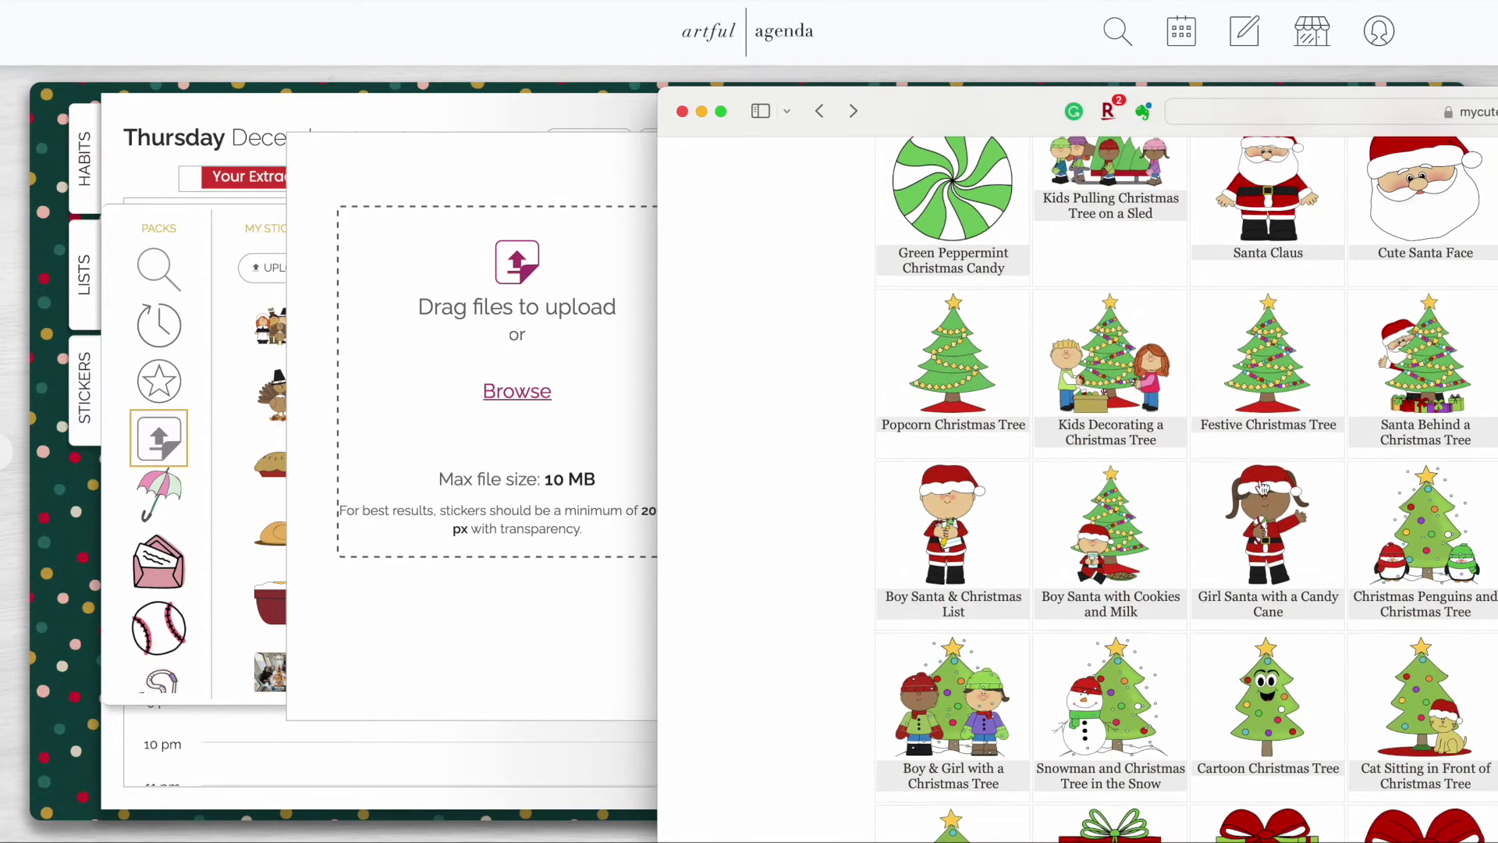
{"action": "left_click", "coordinate": [1425, 393]}
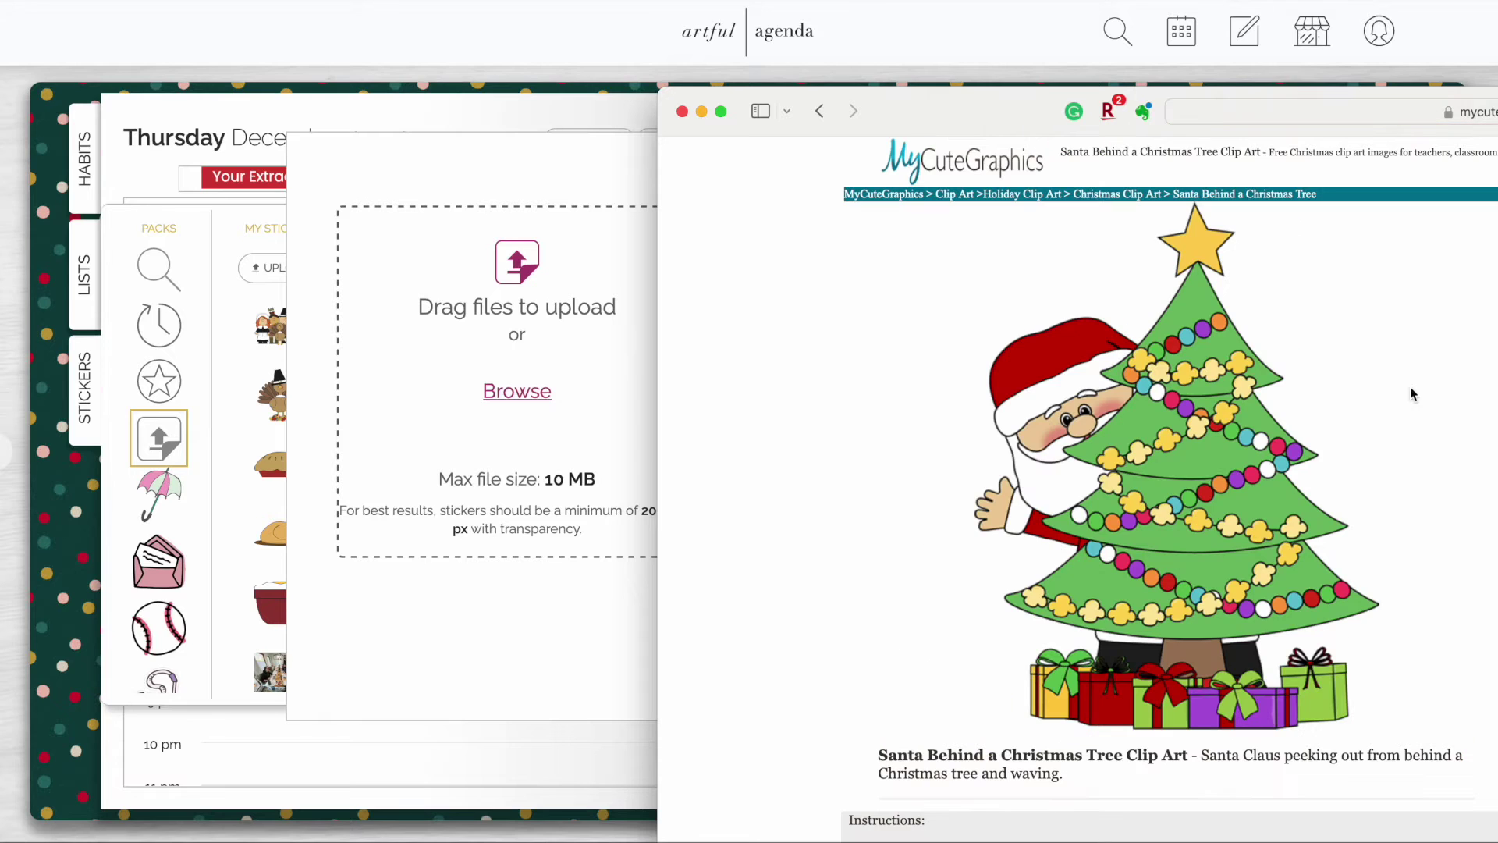
{"action": "left_click_drag", "start_coordinate": [1231, 434], "coordinate": [546, 378]}
Visit the Snowman and Christmas Tree page, then drop the Pink Christmas Gift image into the upload
{"action": "left_click", "coordinate": [819, 111]}
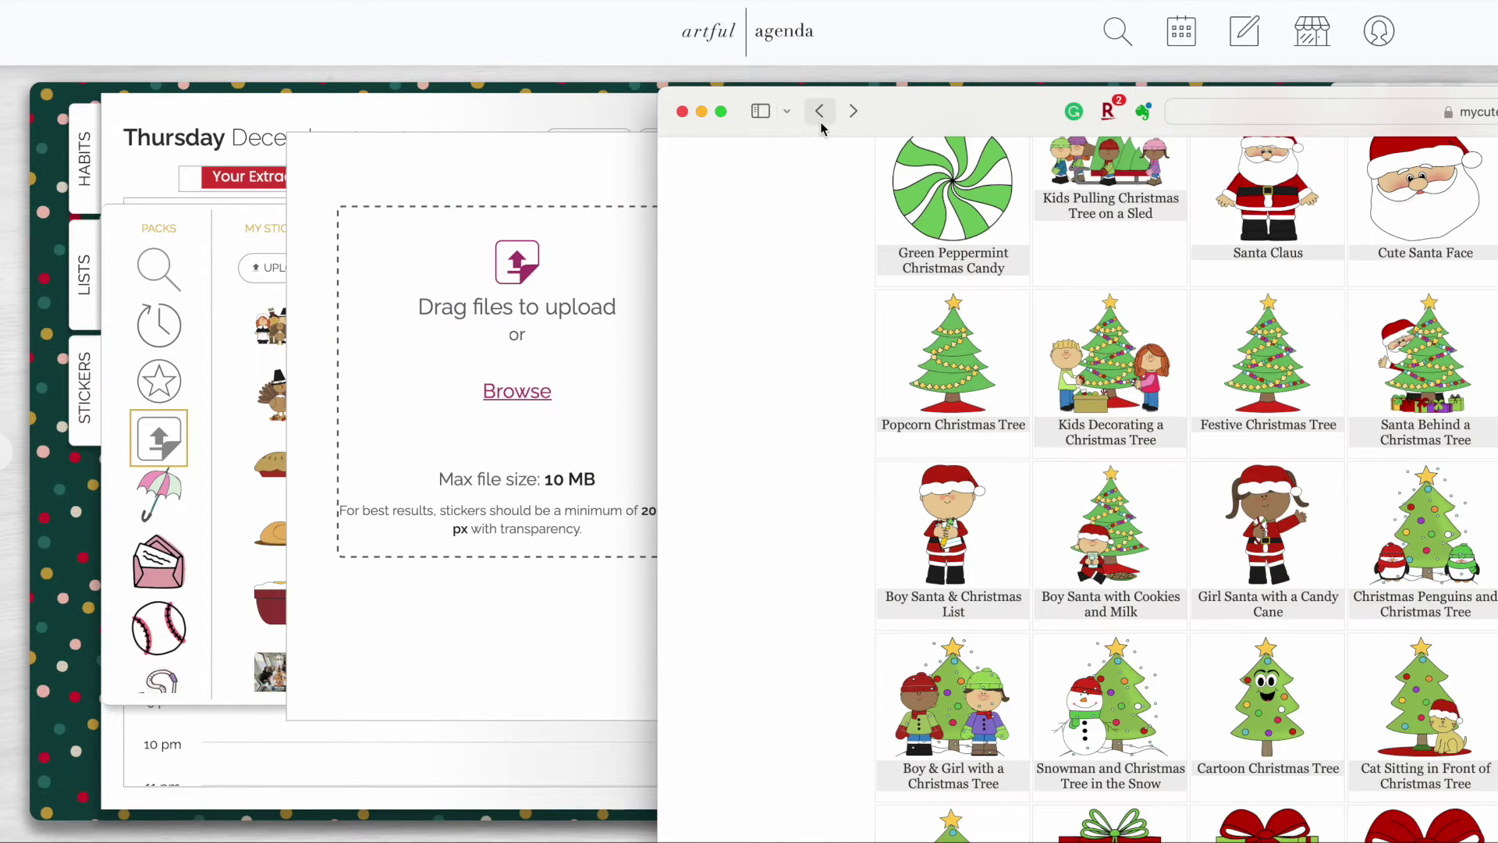
{"action": "scroll", "coordinate": [1157, 610], "scroll_direction": "down", "scroll_amount": 5}
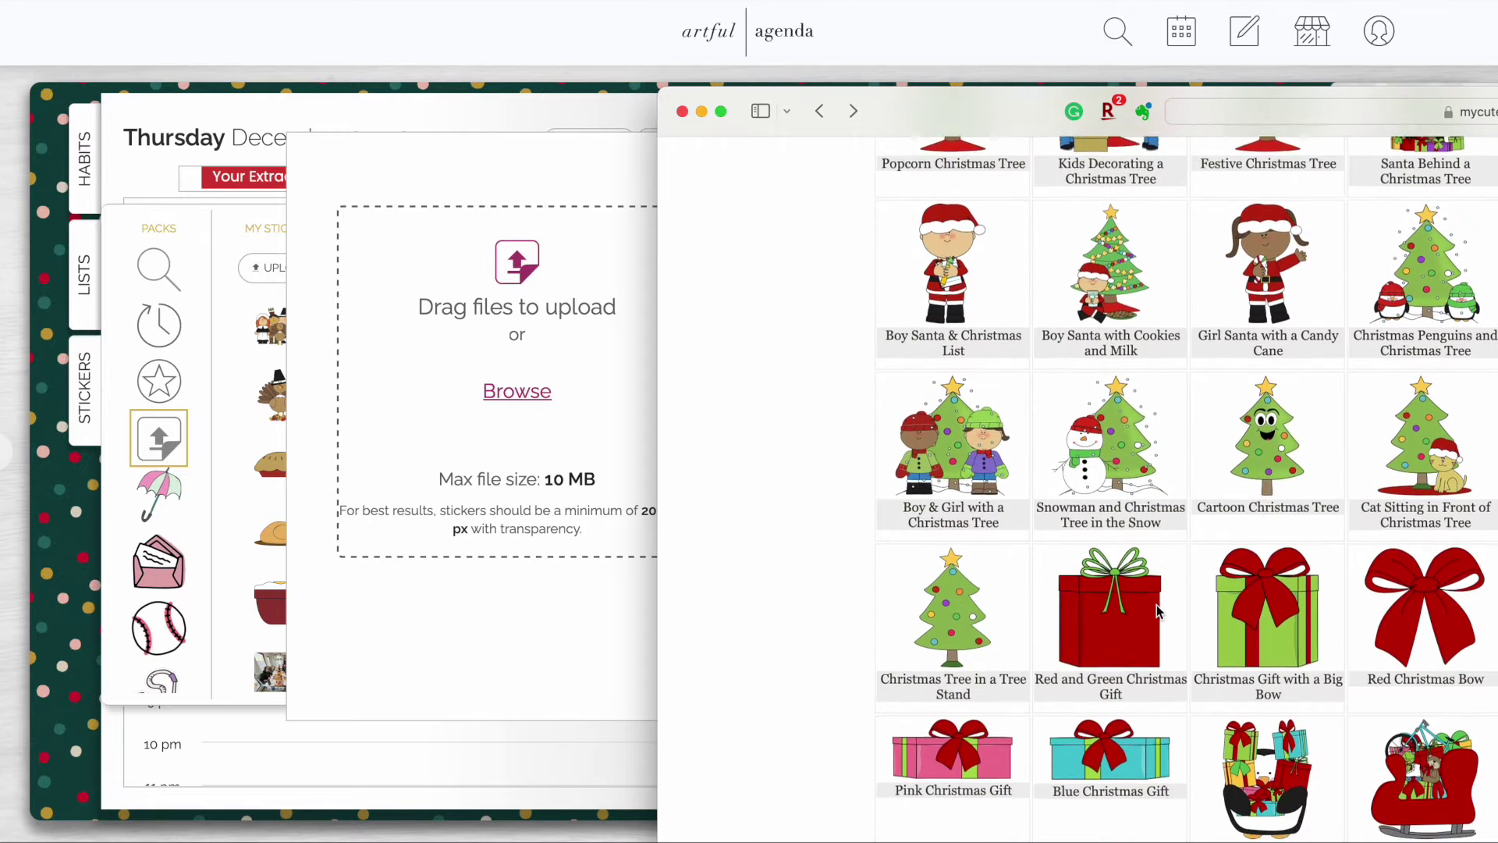
{"action": "scroll", "coordinate": [1158, 610], "scroll_direction": "down", "scroll_amount": 1}
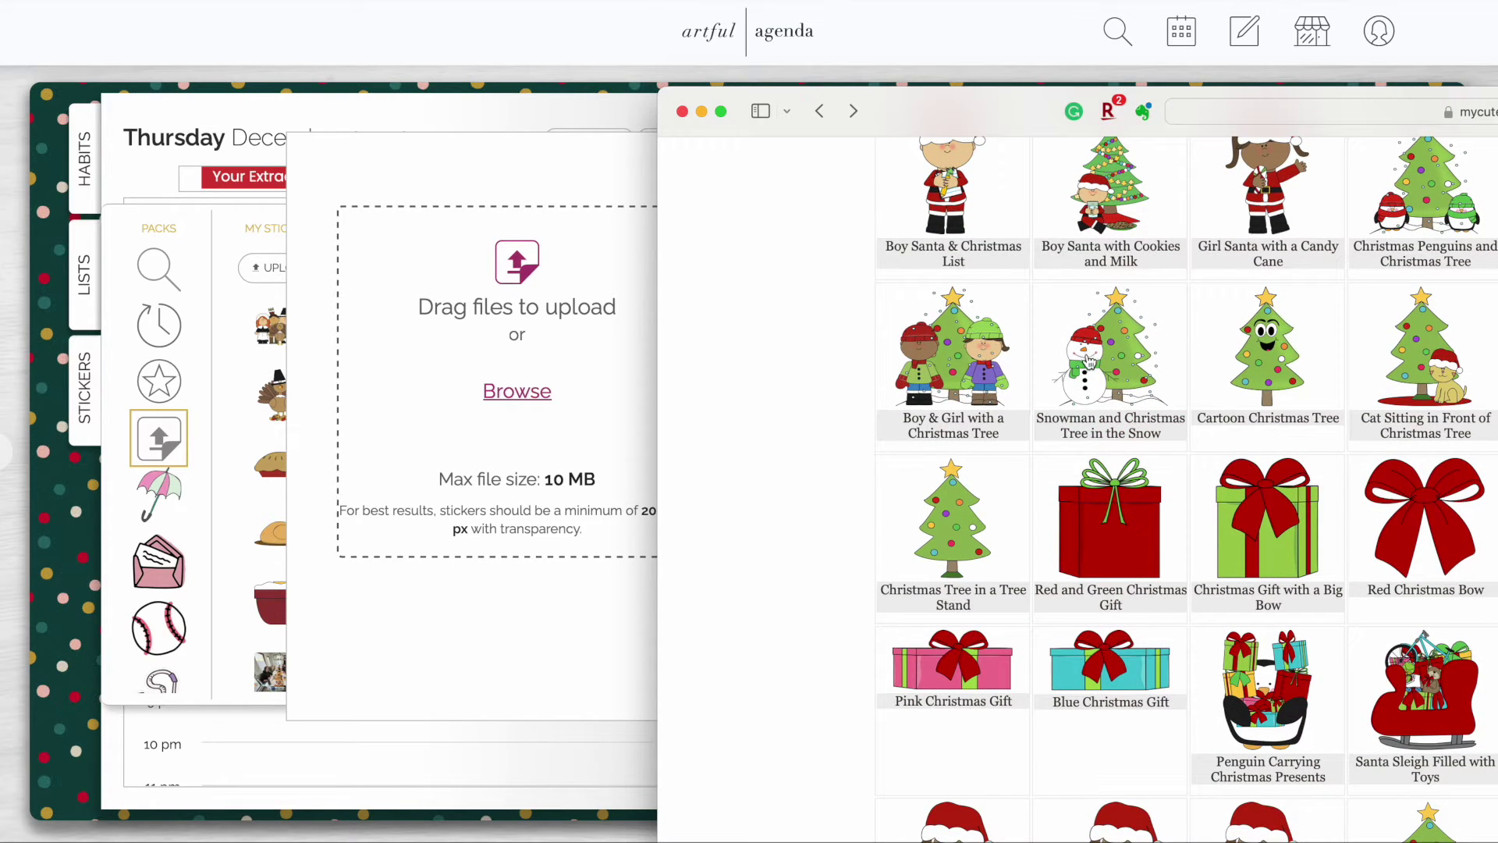
{"action": "left_click", "coordinate": [1092, 367]}
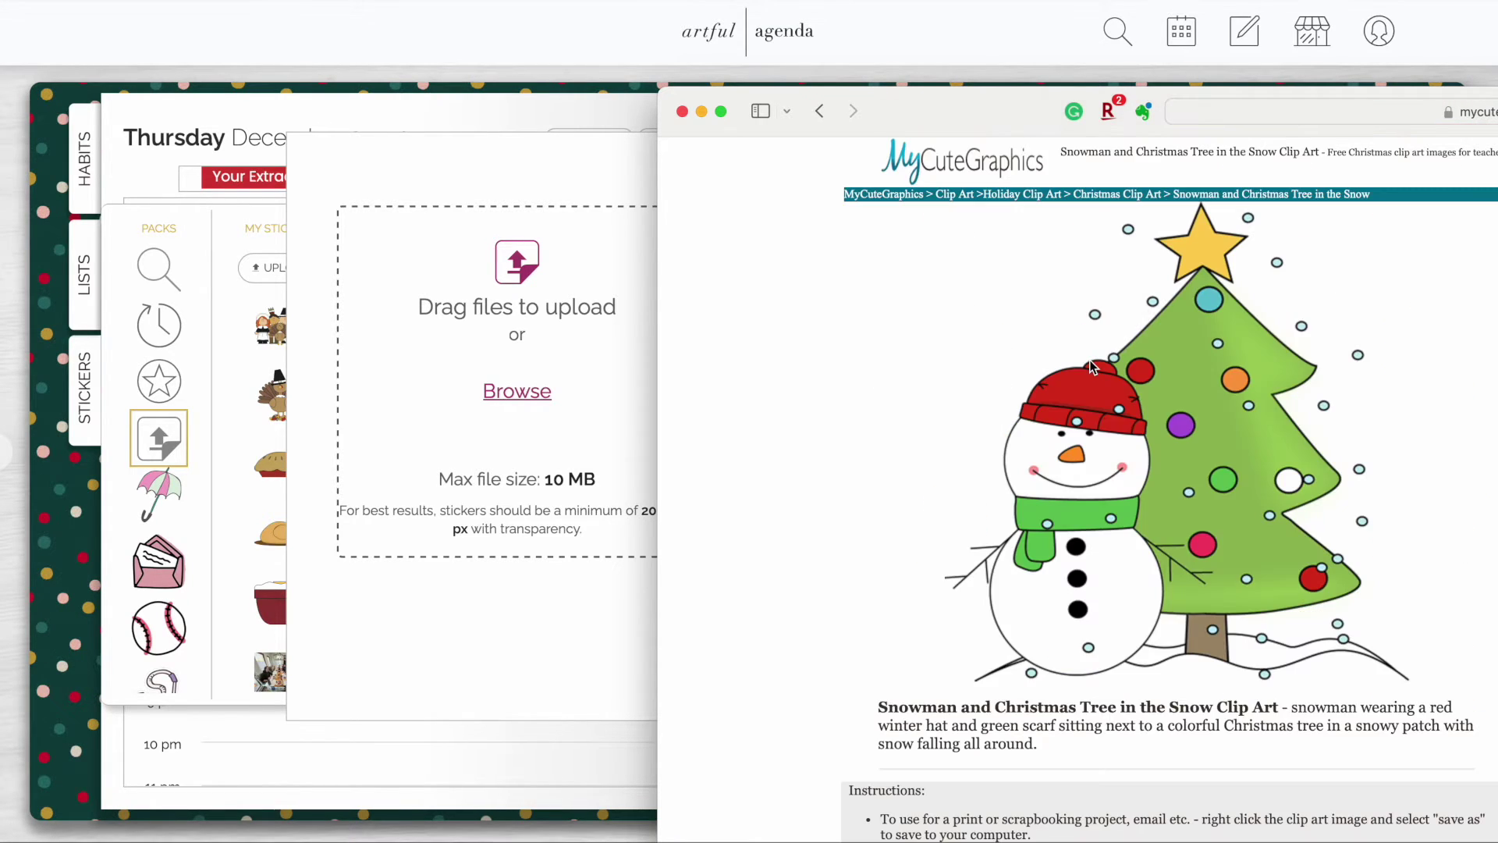
{"action": "left_click", "coordinate": [820, 111]}
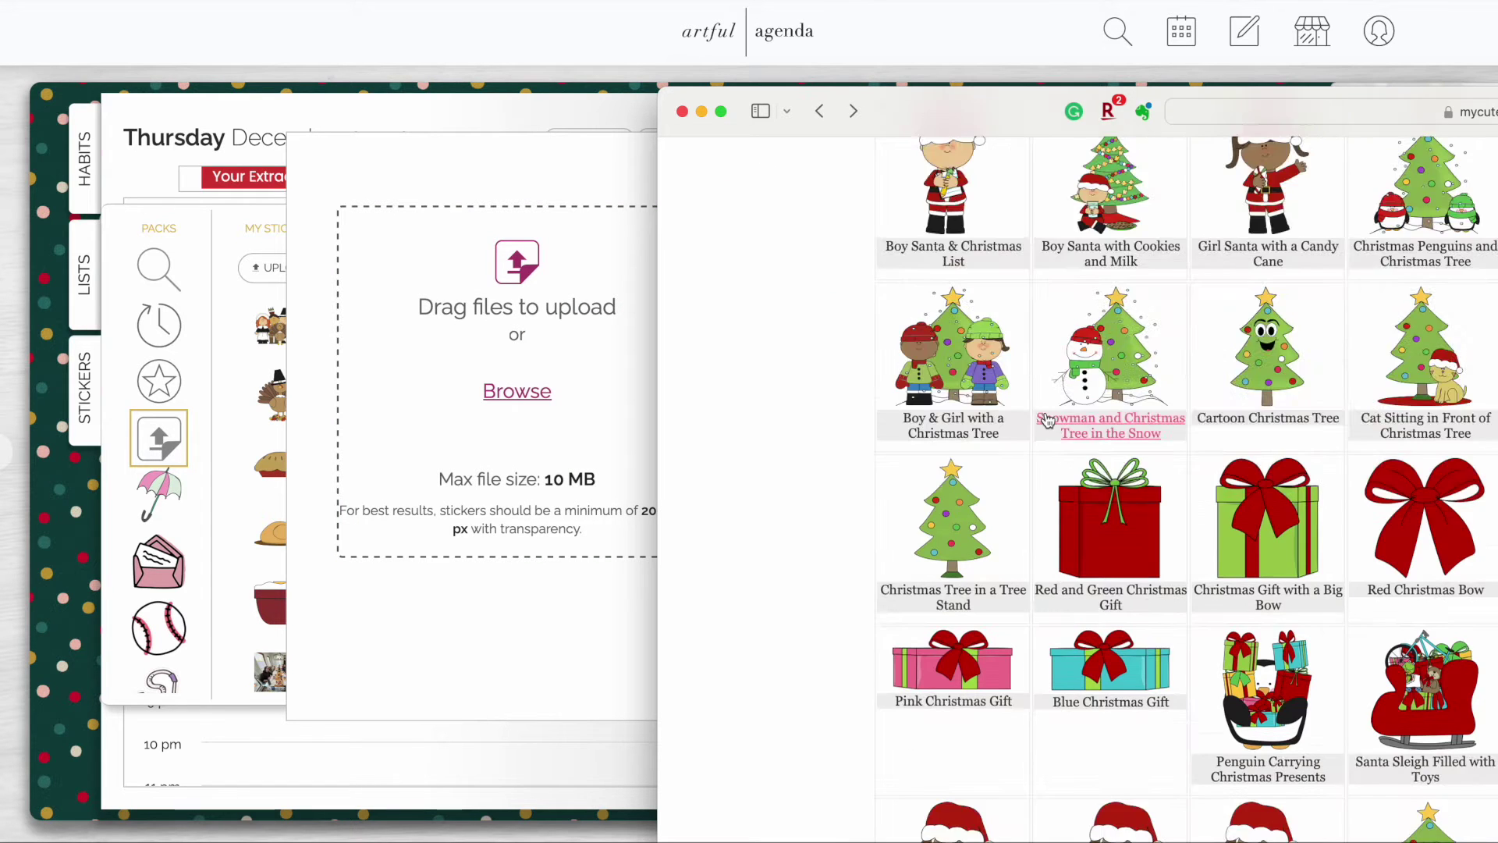
{"action": "scroll", "coordinate": [1106, 447], "scroll_direction": "down", "scroll_amount": 7}
{"action": "scroll", "coordinate": [1105, 446], "scroll_direction": "up", "scroll_amount": 3}
{"action": "left_click", "coordinate": [960, 366]}
{"action": "left_click_drag", "start_coordinate": [1171, 328], "coordinate": [555, 393]}
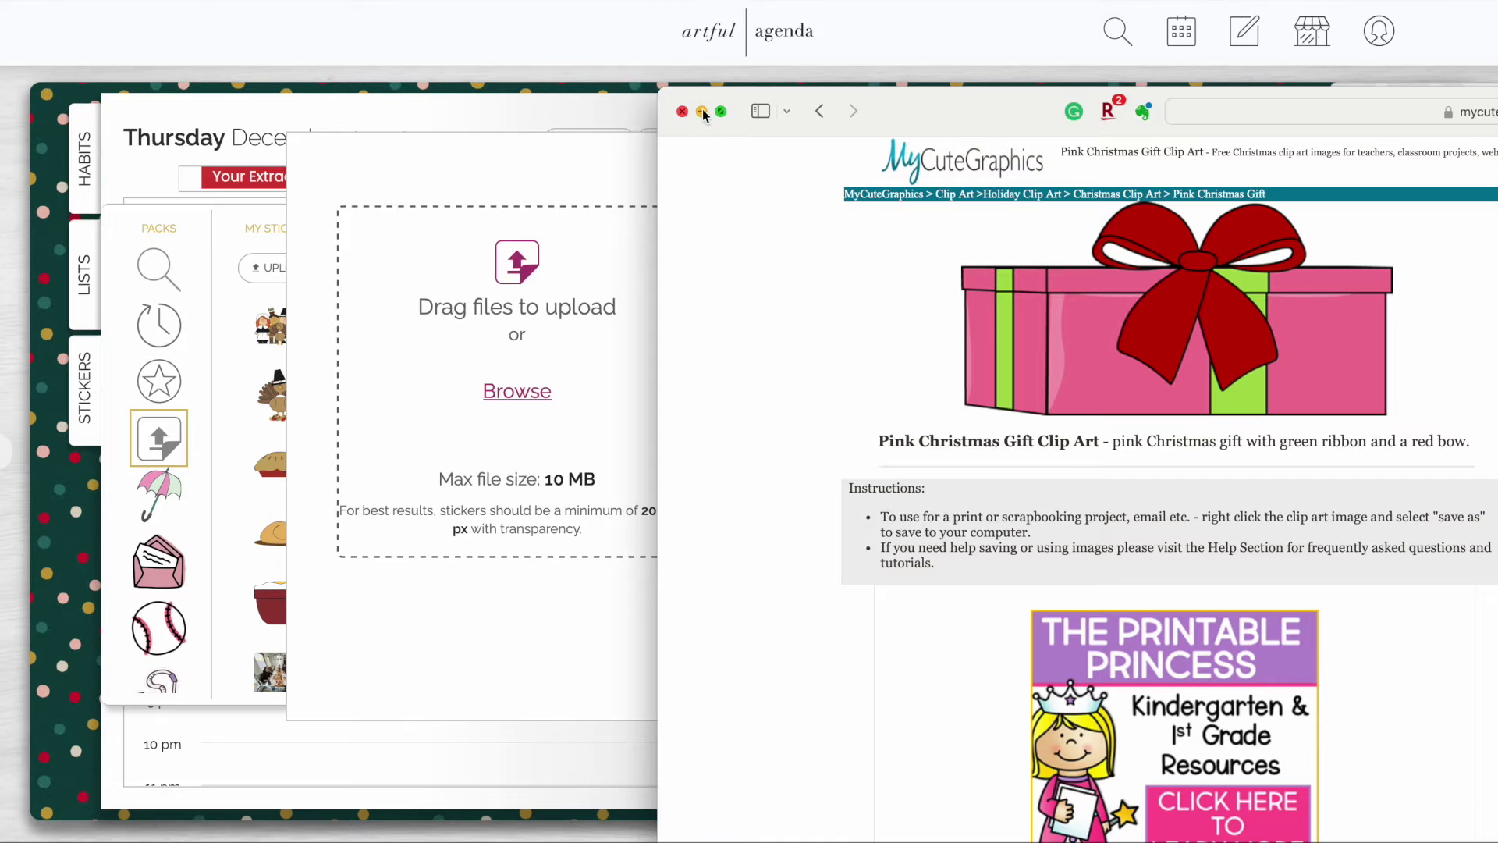
{"action": "left_click", "coordinate": [702, 111]}
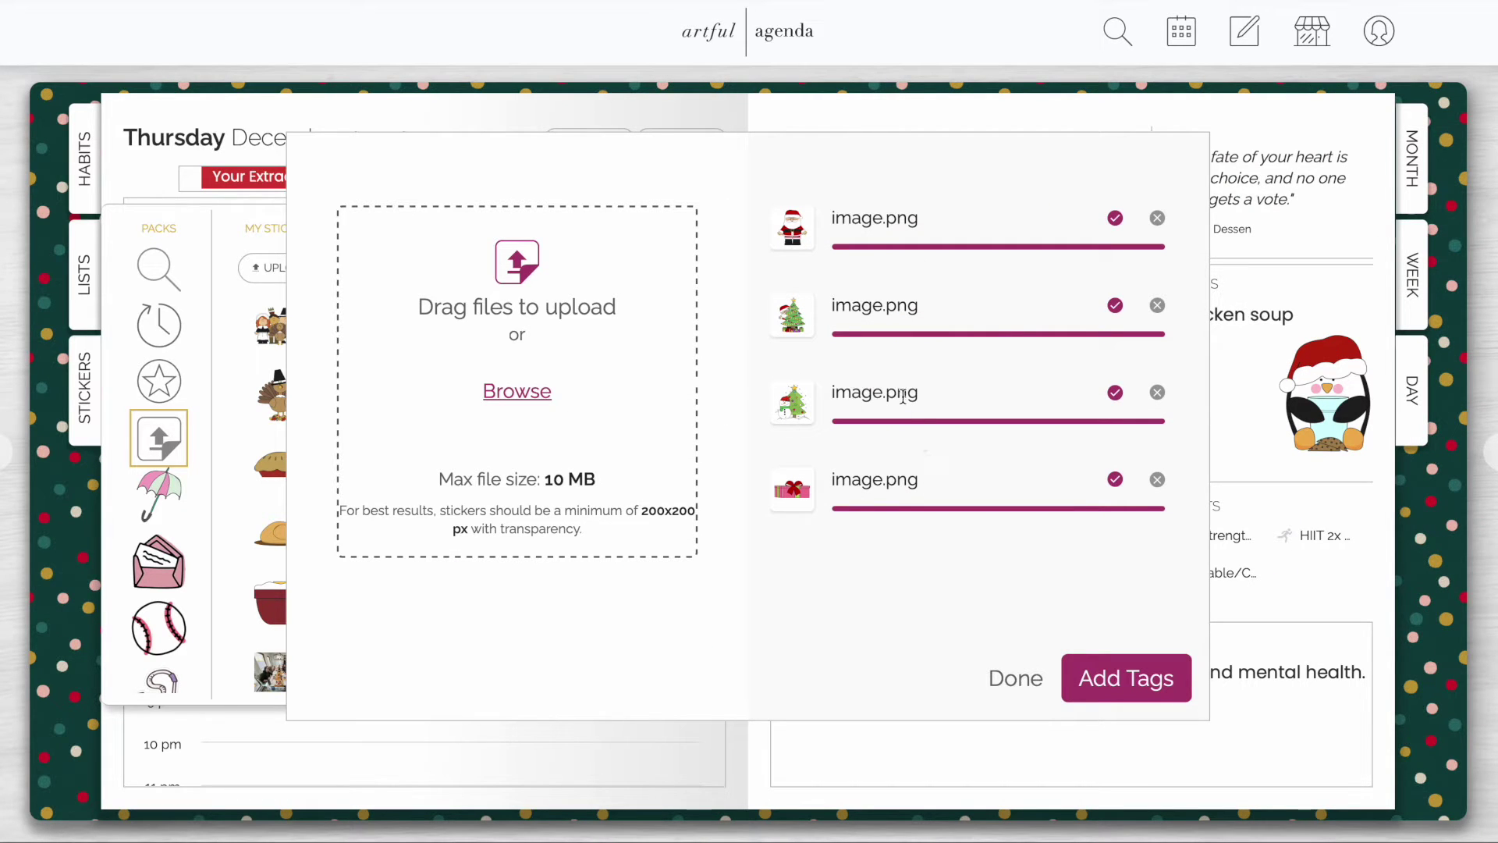
Tag the Santa sticker 'christmas, Santa' and the second sticker 'christmas, tree, Santa'
{"action": "left_click", "coordinate": [1112, 677]}
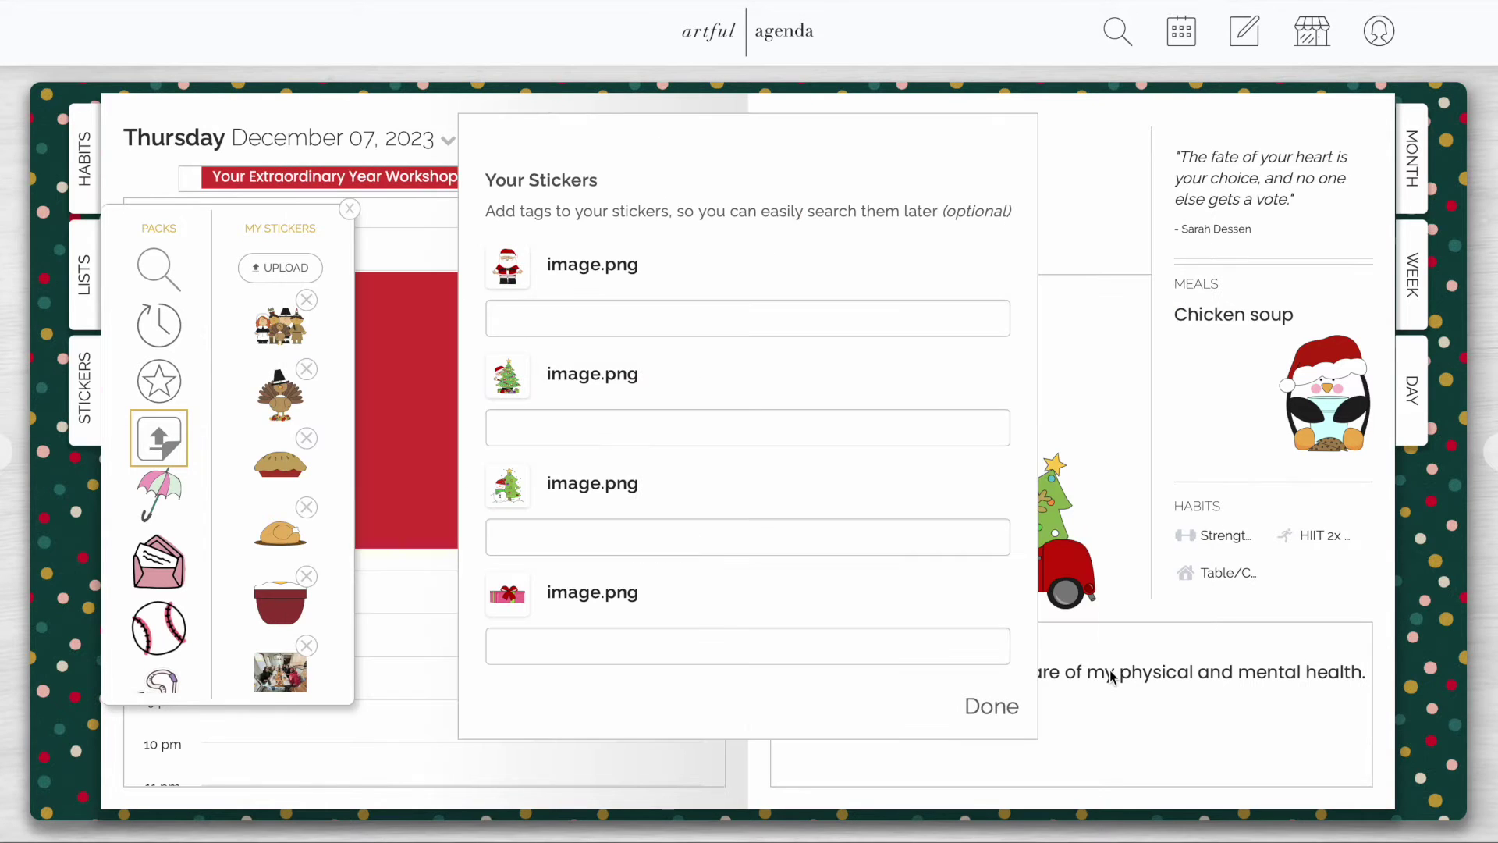
{"action": "left_click", "coordinate": [535, 323]}
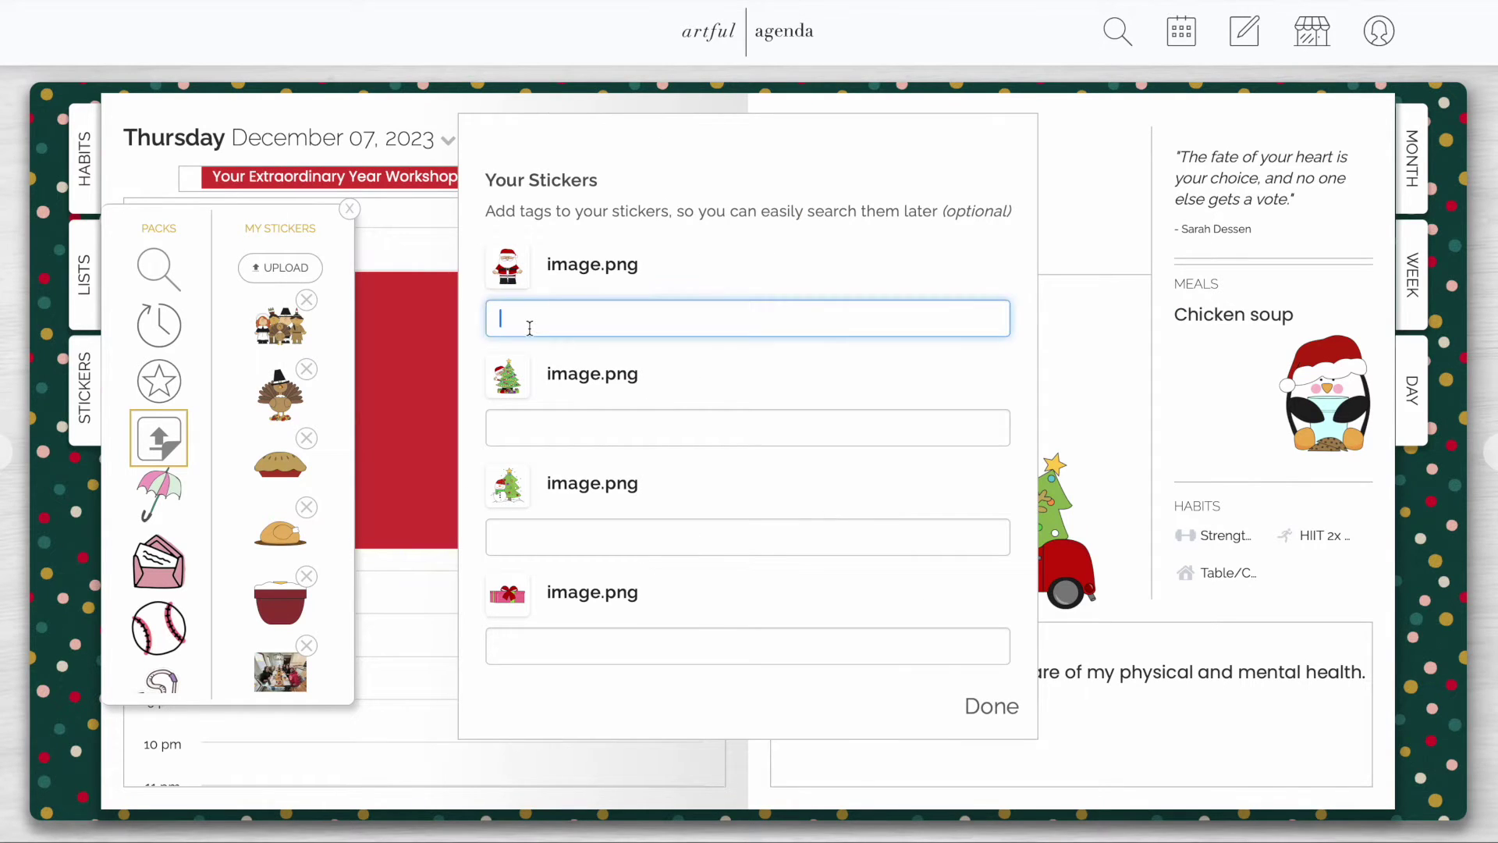
{"action": "type", "text": "christmas"}
{"action": "type", "text": "san"}
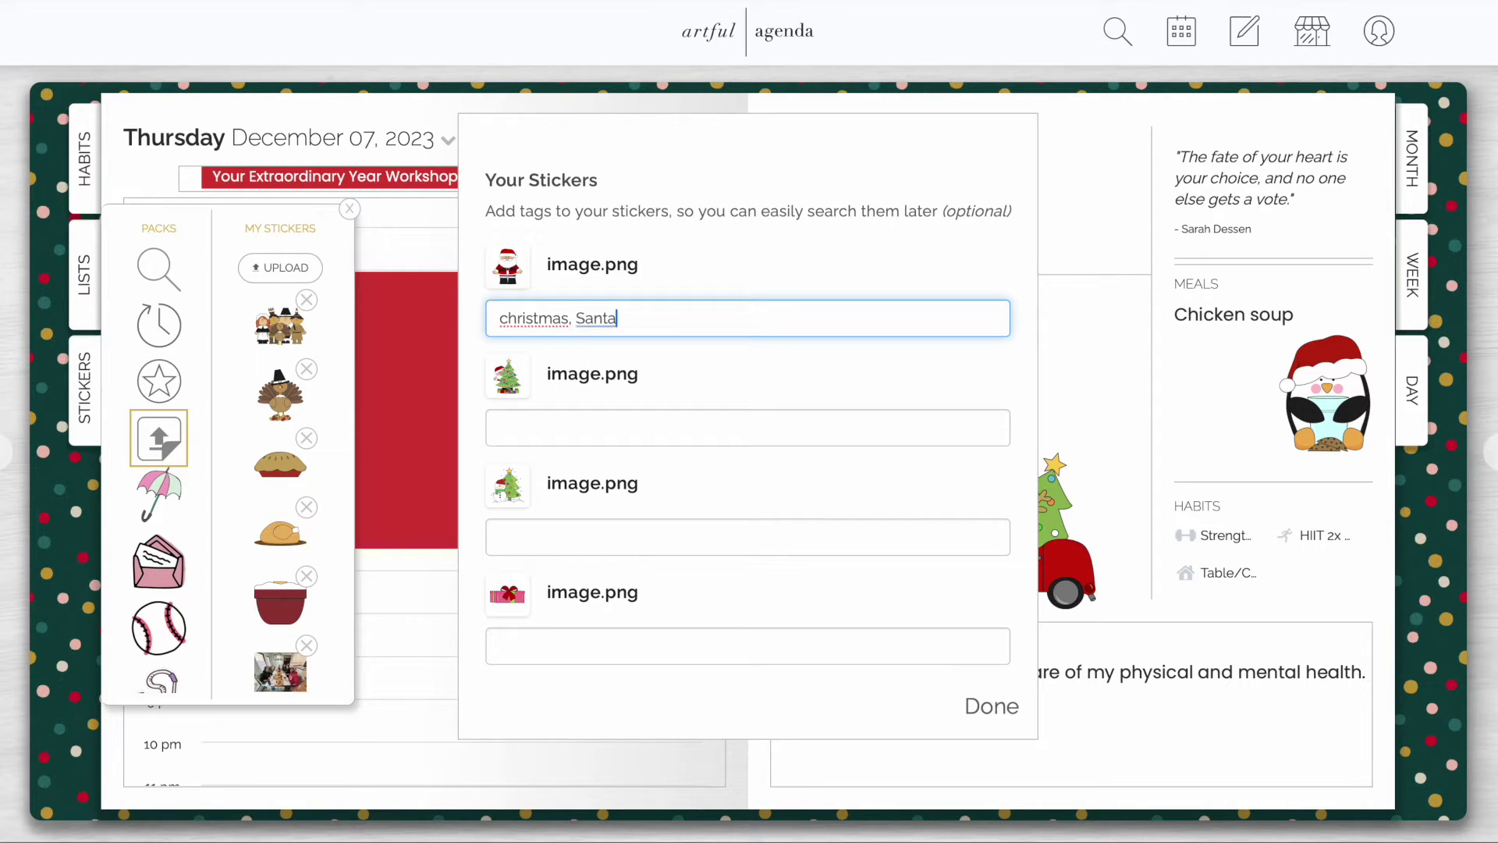
{"action": "left_click", "coordinate": [502, 428]}
{"action": "type", "text": "christmas"}
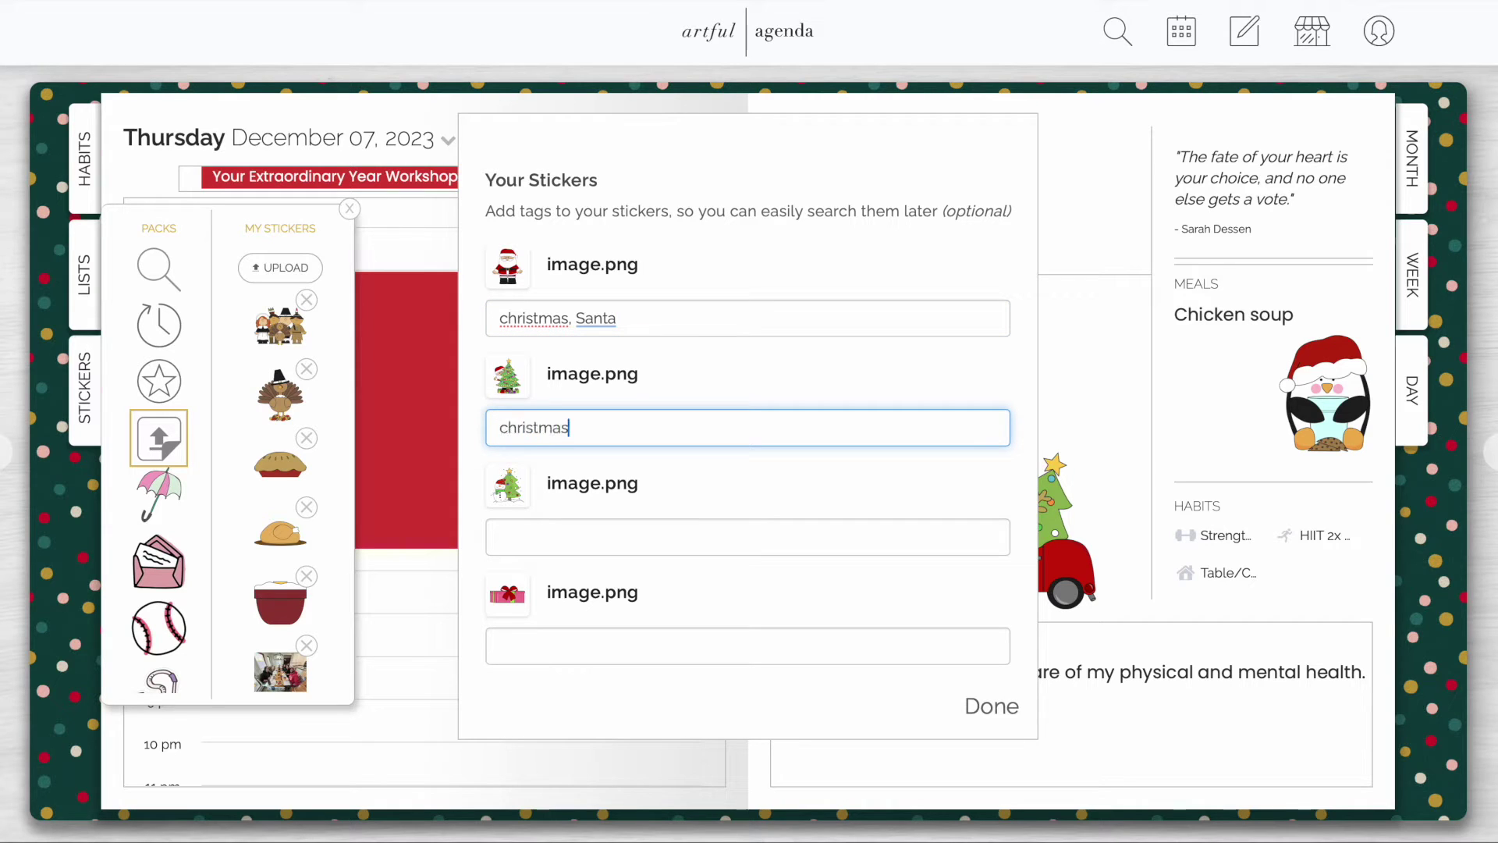
{"action": "type", "text": ", tree, san"}
{"action": "type", "text": "ta"}
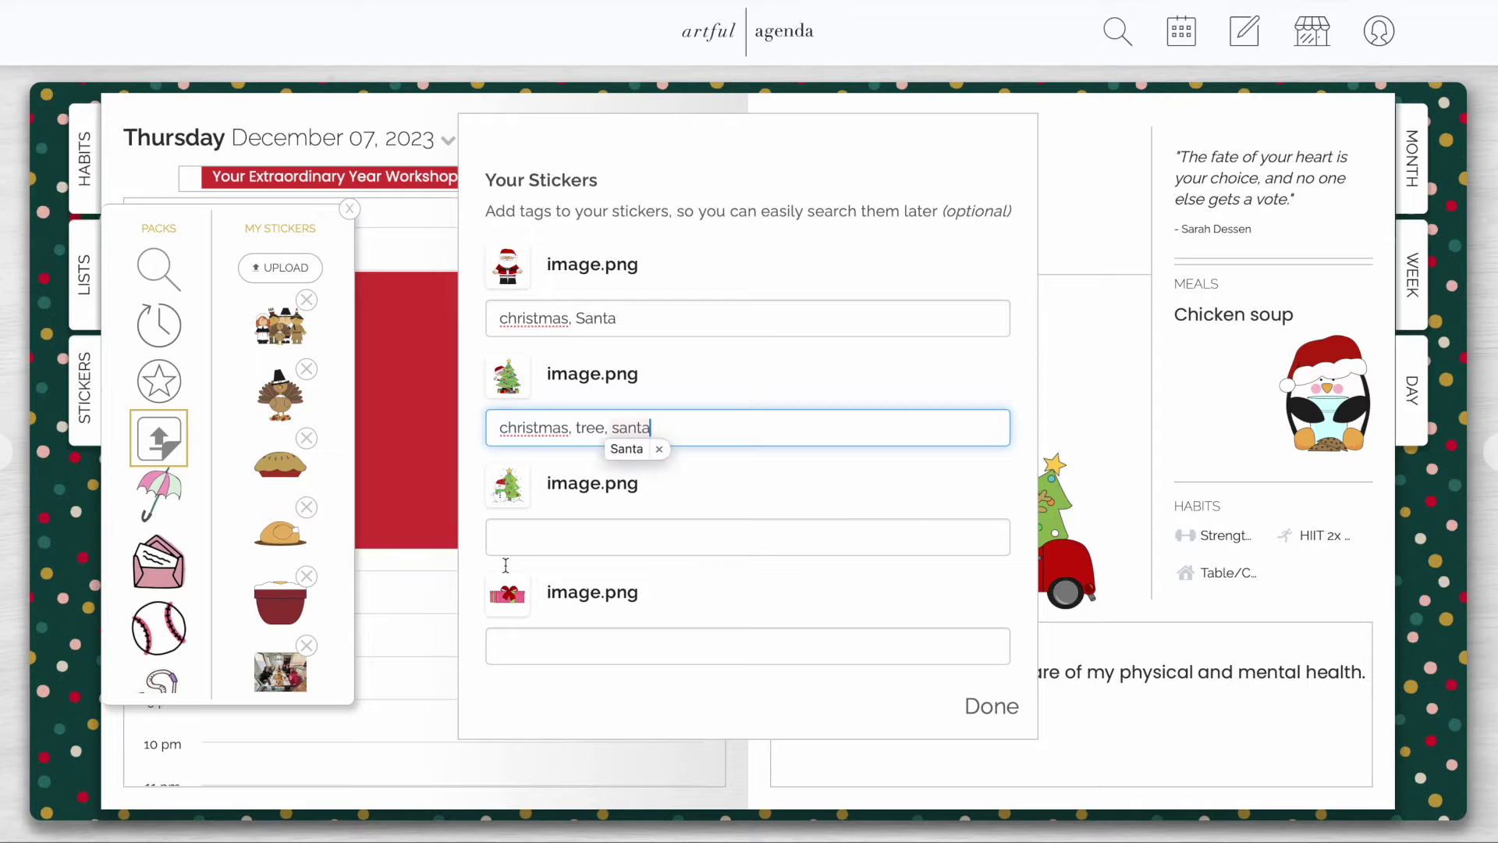
Tag the snowman sticker 'christmas, snowman, tree' and the gift 'christmas, present', then save
{"action": "left_click", "coordinate": [514, 544]}
{"action": "type", "text": "stmas"}
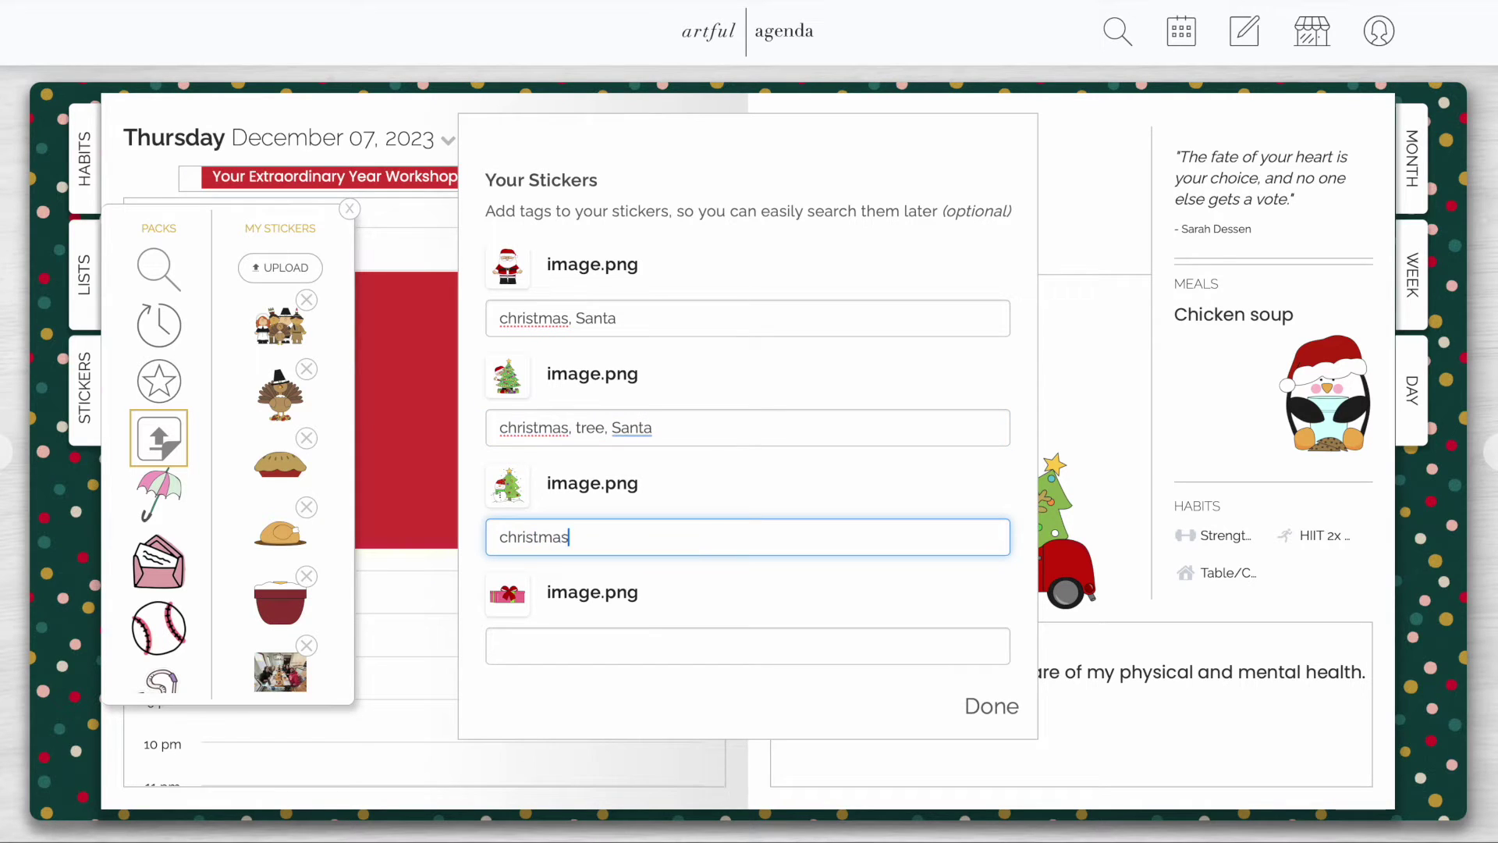
{"action": "type", "text": ", snowman, tree"}
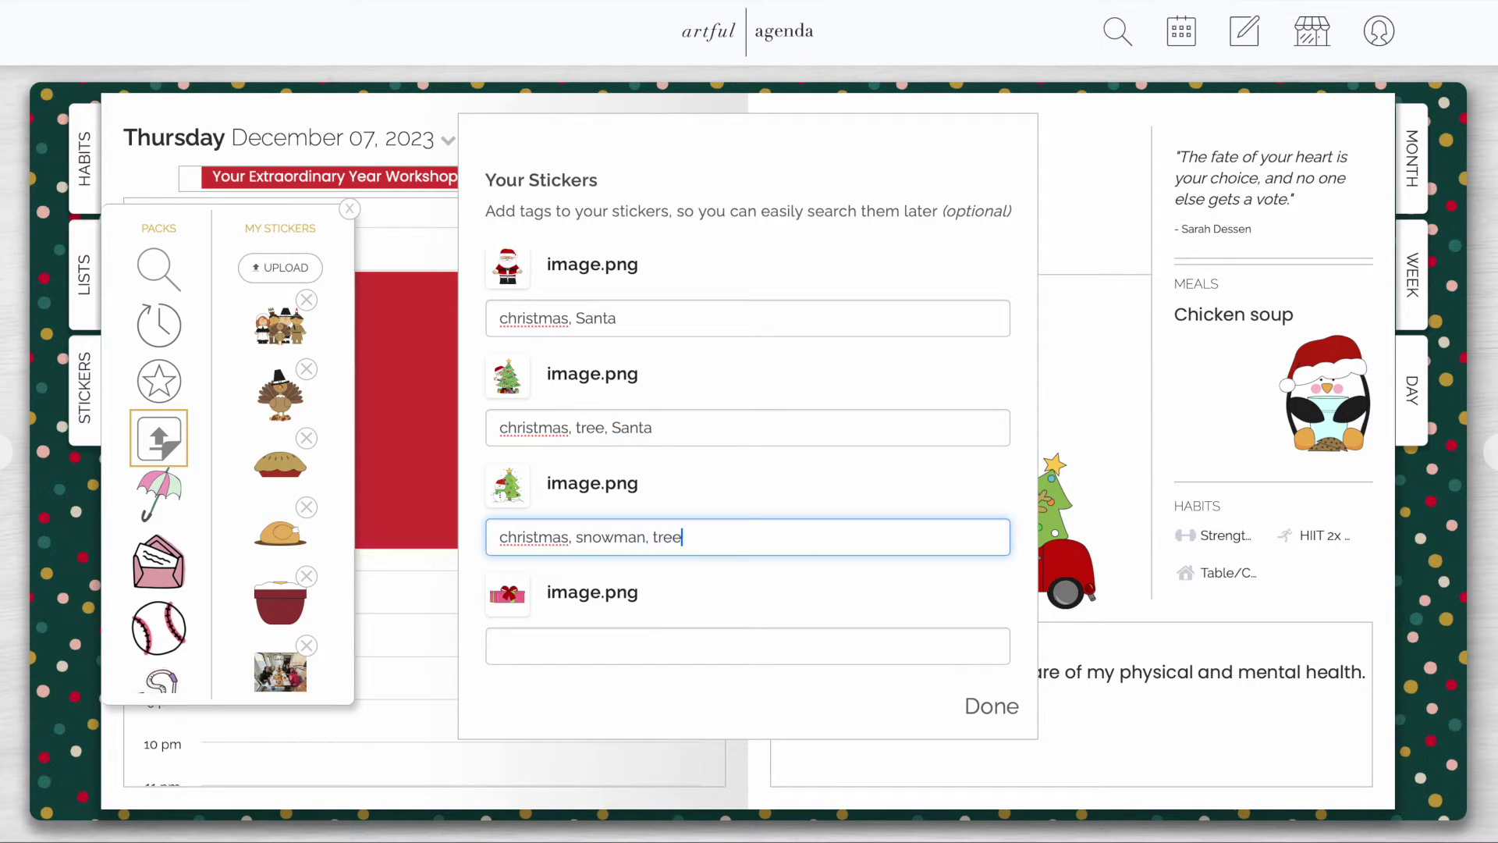
{"action": "left_click", "coordinate": [503, 638]}
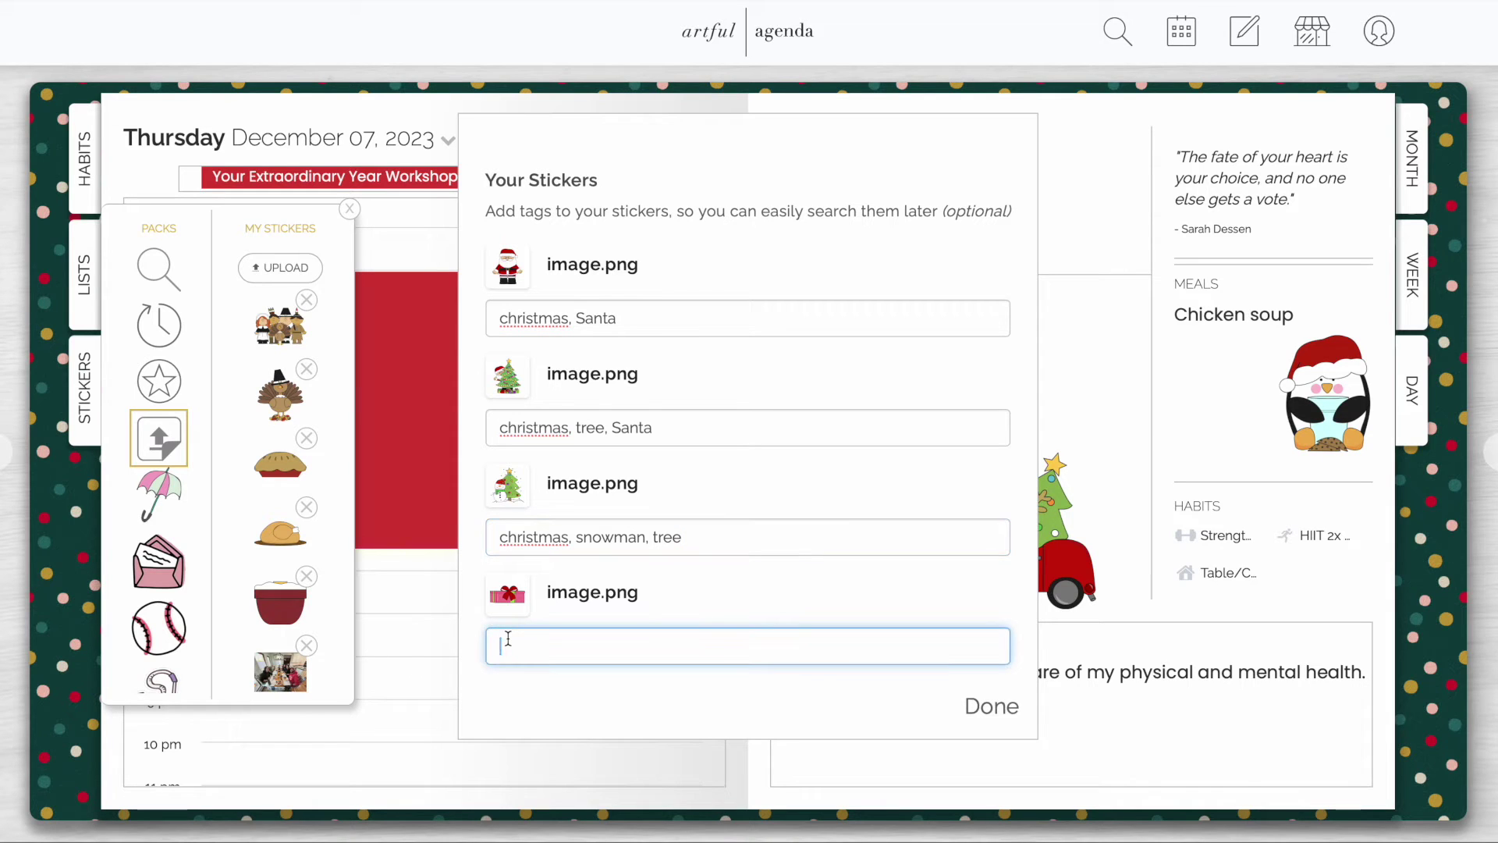
{"action": "type", "text": "christmas, present"}
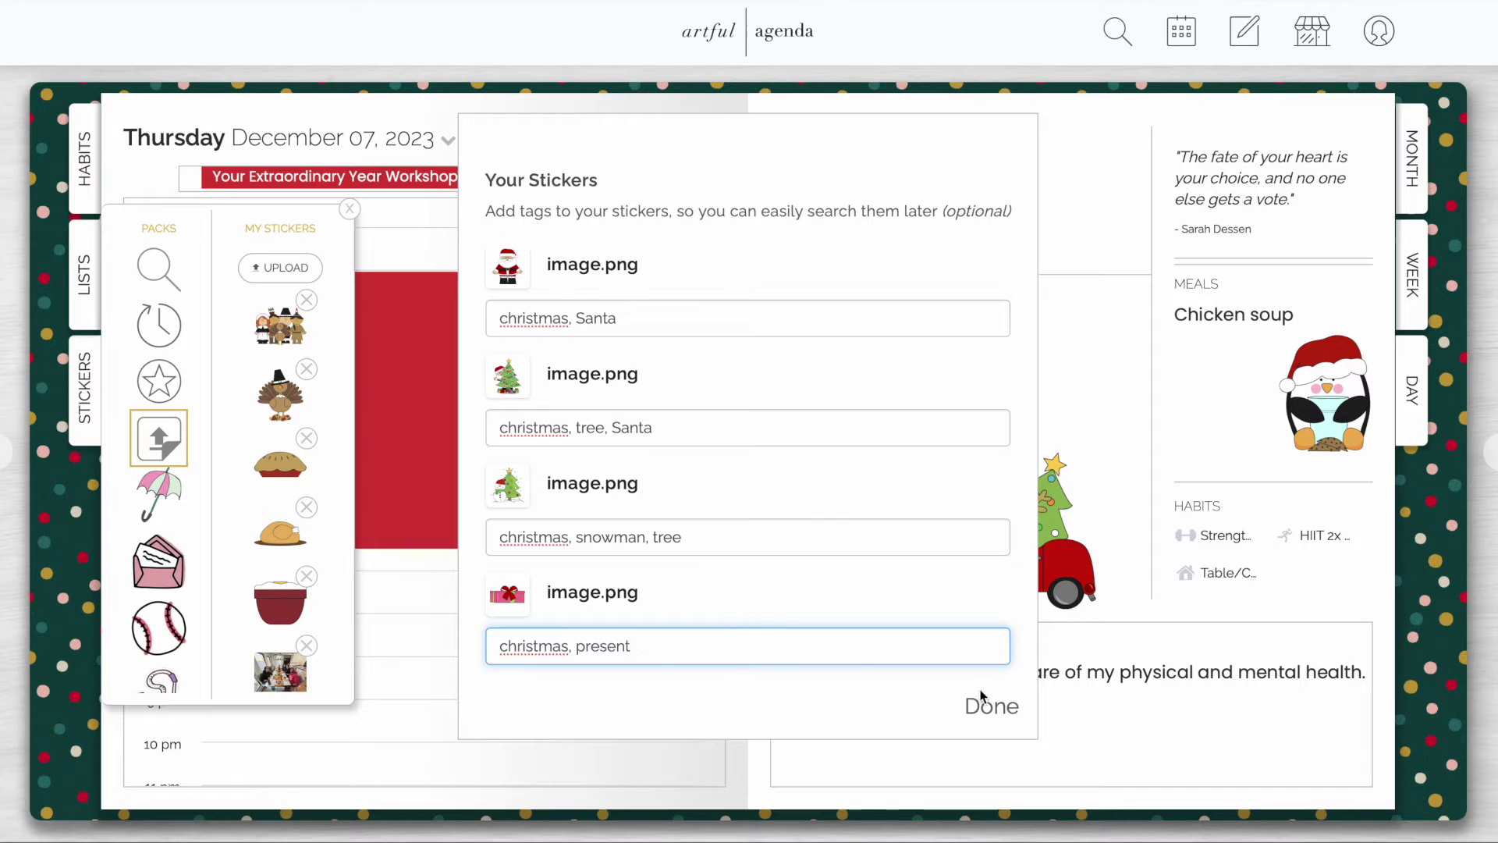
{"action": "left_click", "coordinate": [982, 699]}
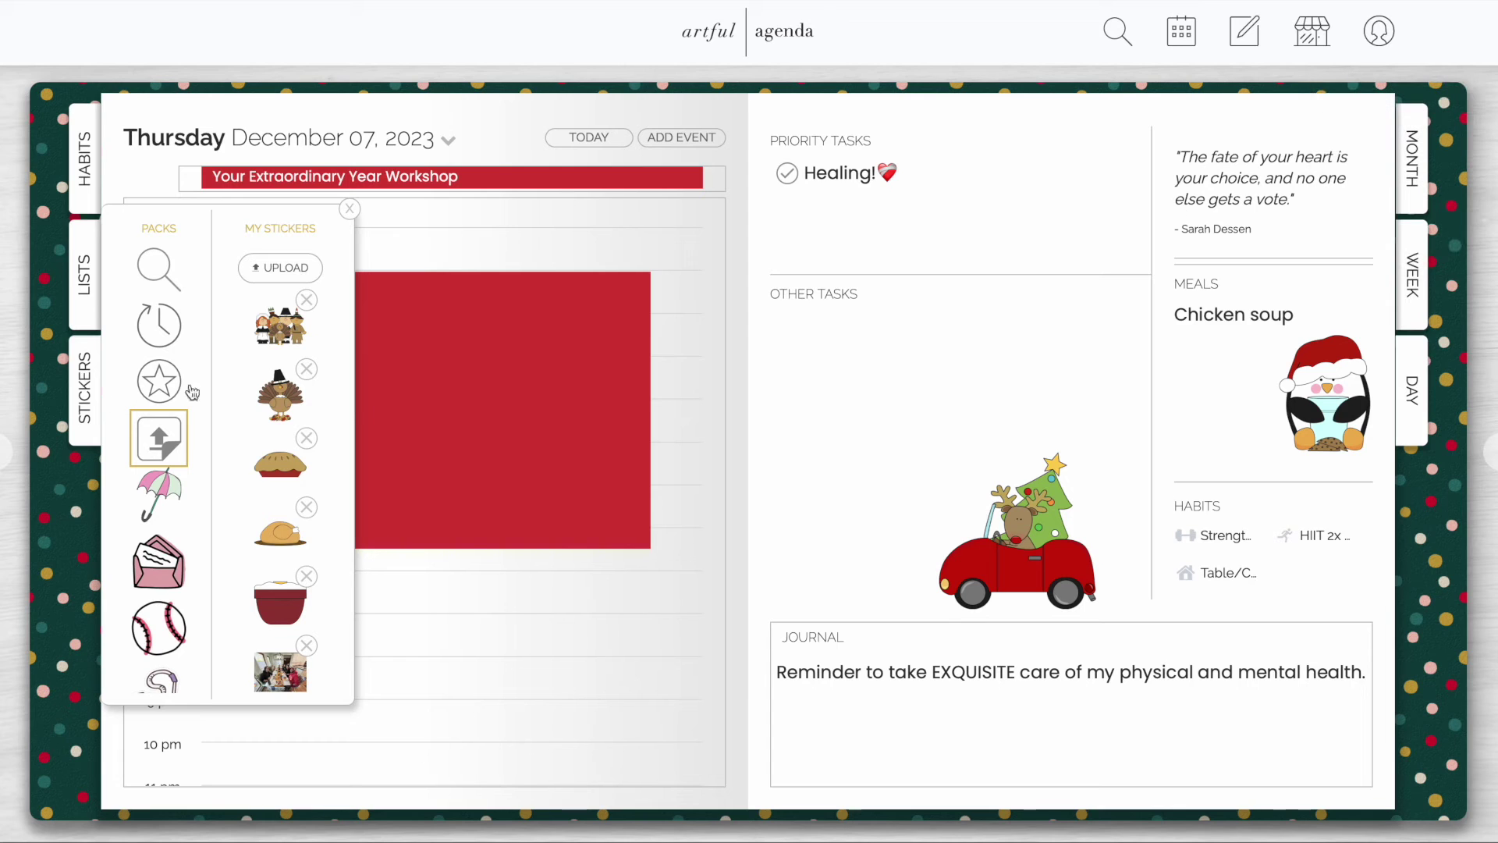
Place the pink gift sticker from My Stickers onto the December 7 day page
{"action": "scroll", "coordinate": [302, 417], "scroll_direction": "down", "scroll_amount": 5}
{"action": "scroll", "coordinate": [300, 417], "scroll_direction": "down", "scroll_amount": 5}
{"action": "scroll", "coordinate": [298, 417], "scroll_direction": "down", "scroll_amount": 5}
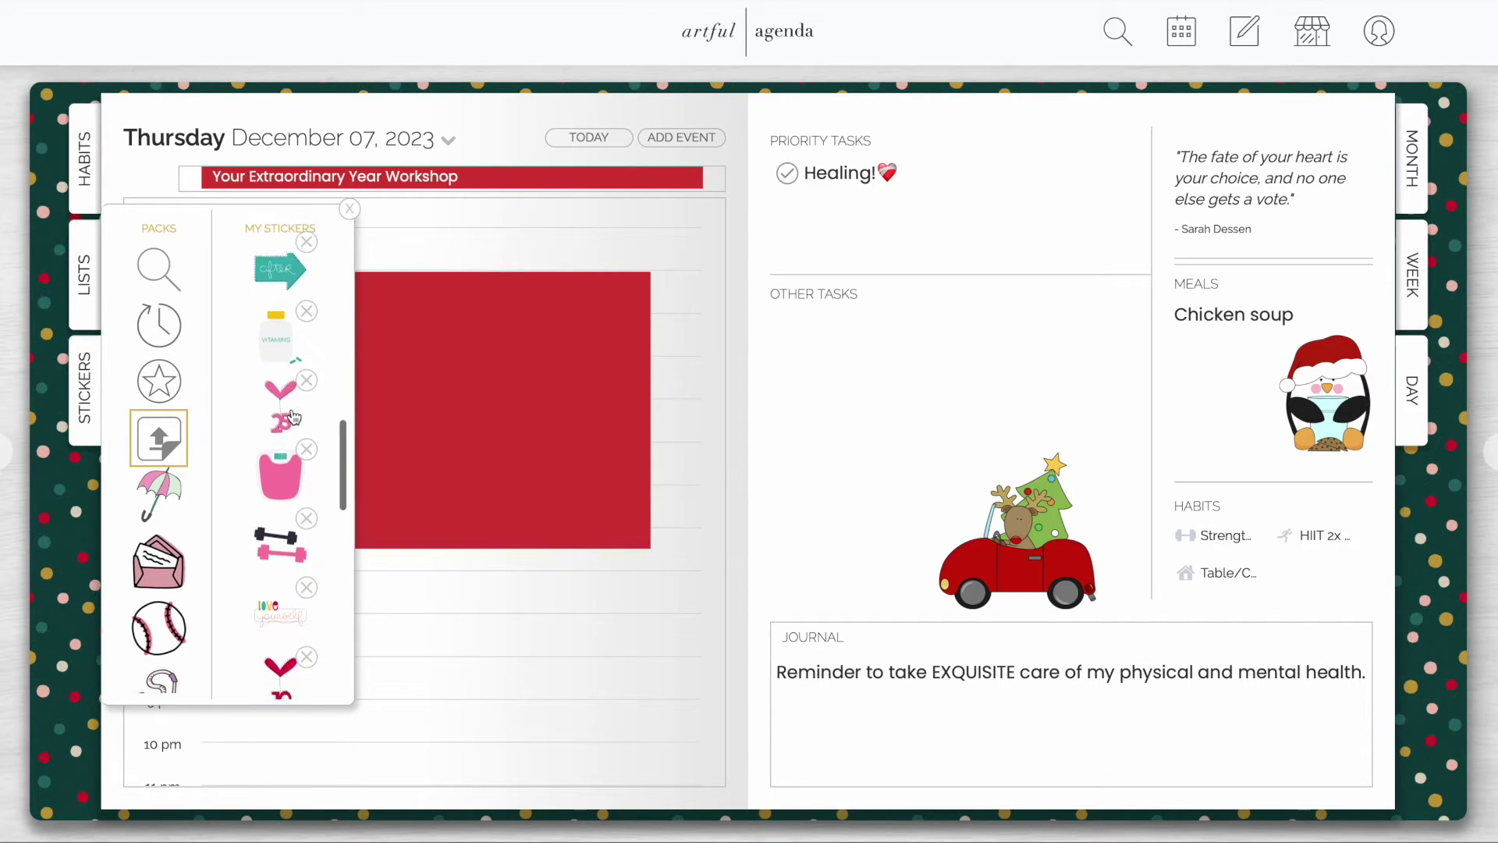
{"action": "scroll", "coordinate": [295, 415], "scroll_direction": "down", "scroll_amount": 5}
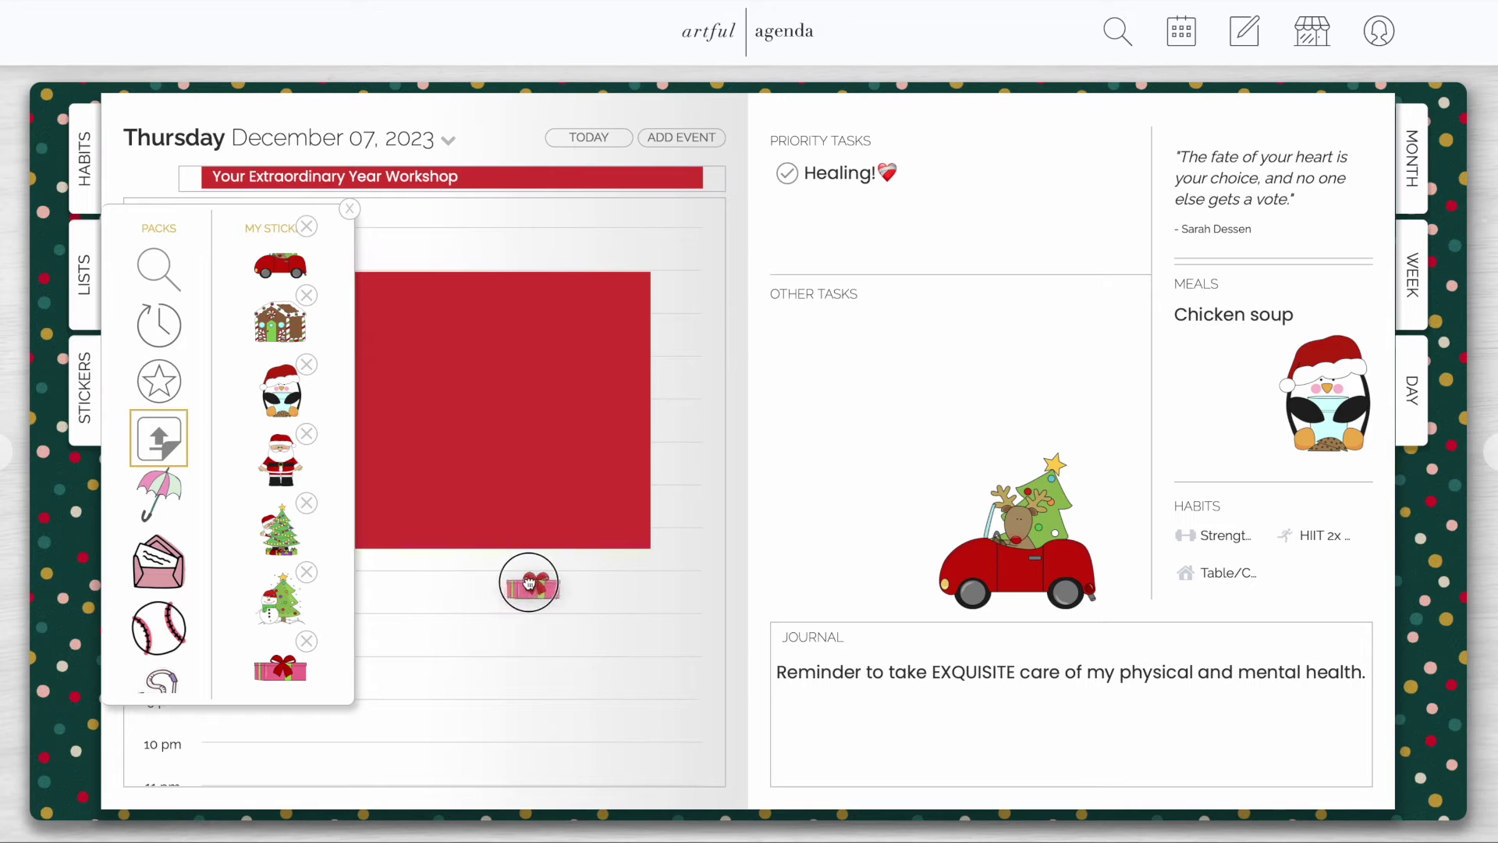
{"action": "left_click_drag", "start_coordinate": [279, 670], "coordinate": [585, 590]}
{"action": "left_click", "coordinate": [348, 211]}
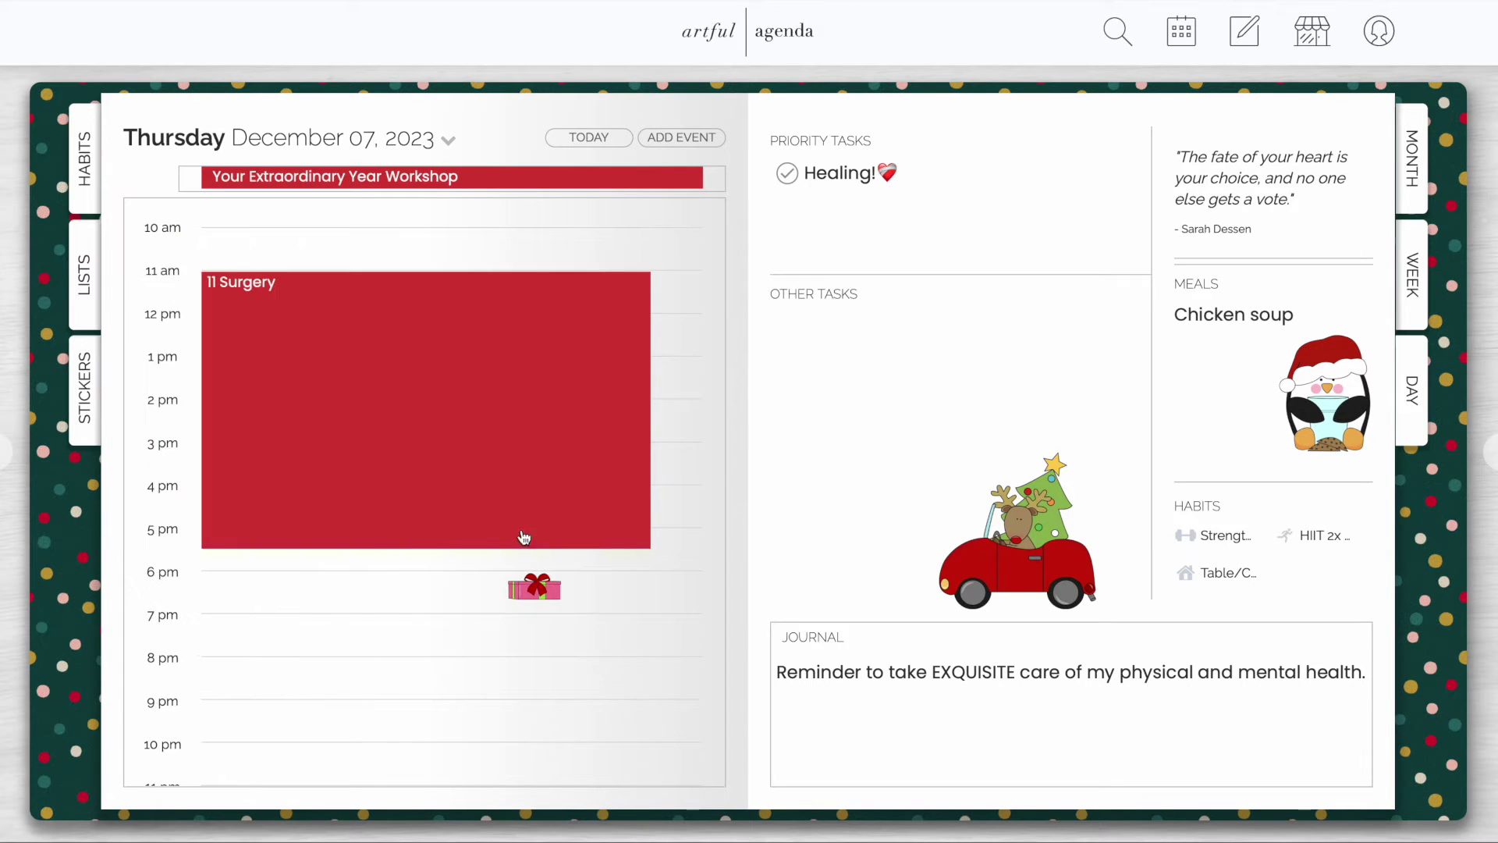
Enlarge the gift sticker and move it onto the 11 Surgery block
{"action": "left_click", "coordinate": [558, 596]}
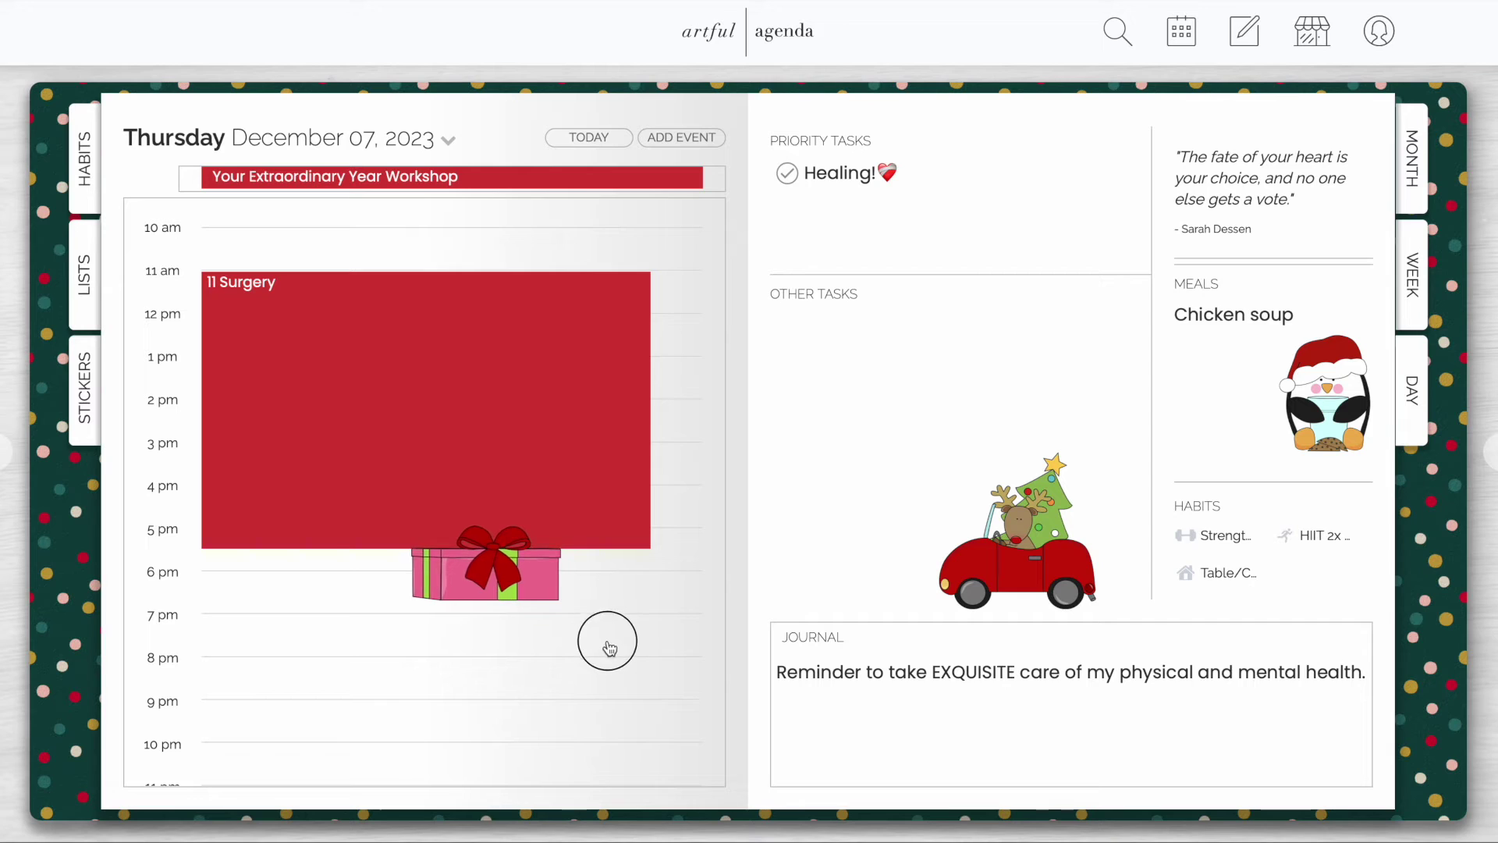
{"action": "left_click_drag", "start_coordinate": [570, 614], "coordinate": [611, 647]}
{"action": "left_click_drag", "start_coordinate": [477, 578], "coordinate": [541, 491]}
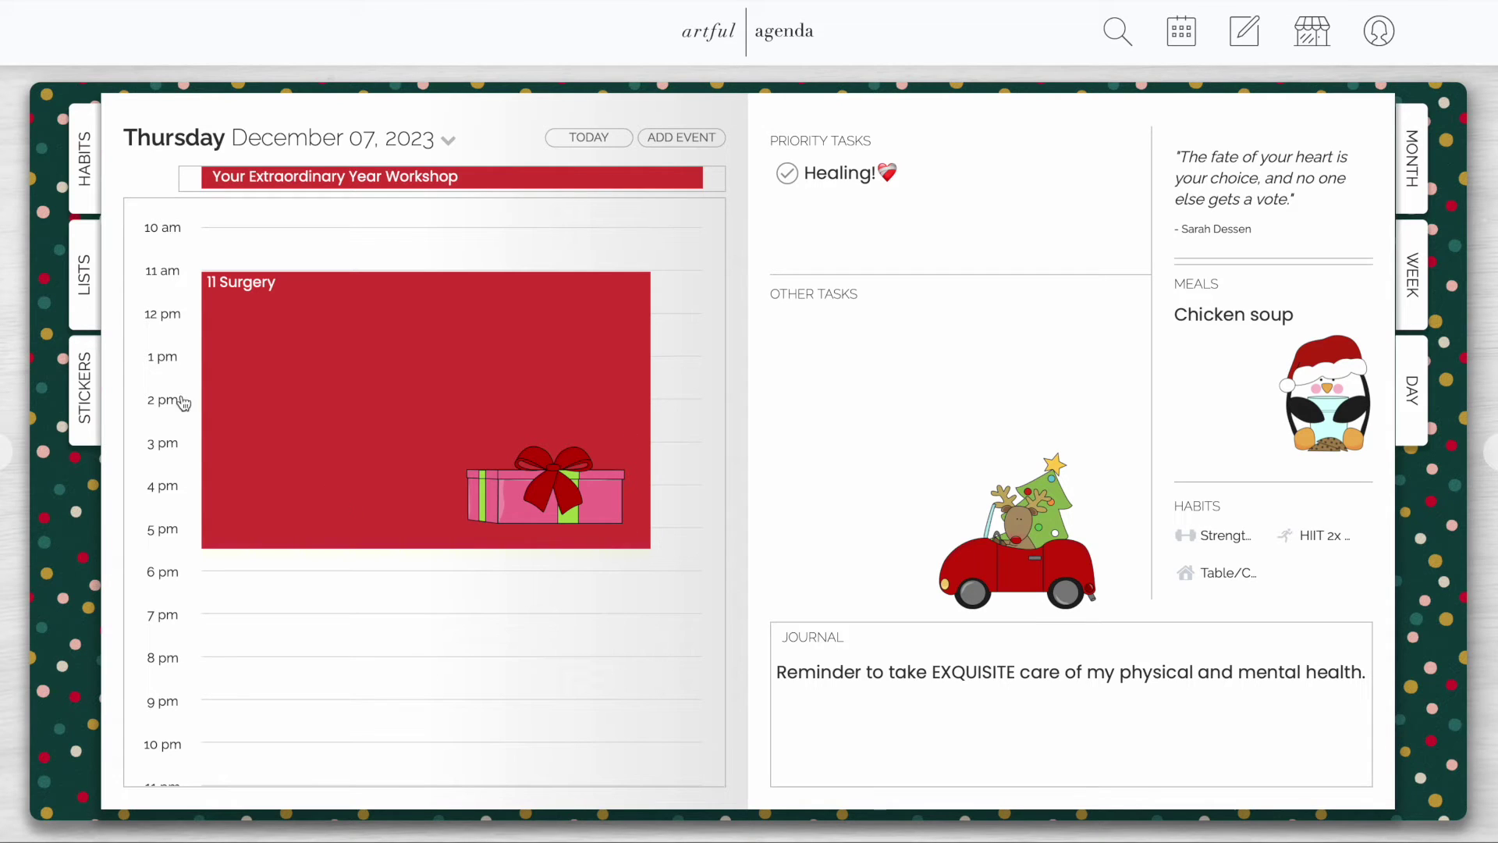
Upload all images from iCloud Drive > Stickers > Pumpkin Spice as custom stickers
{"action": "left_click", "coordinate": [87, 399]}
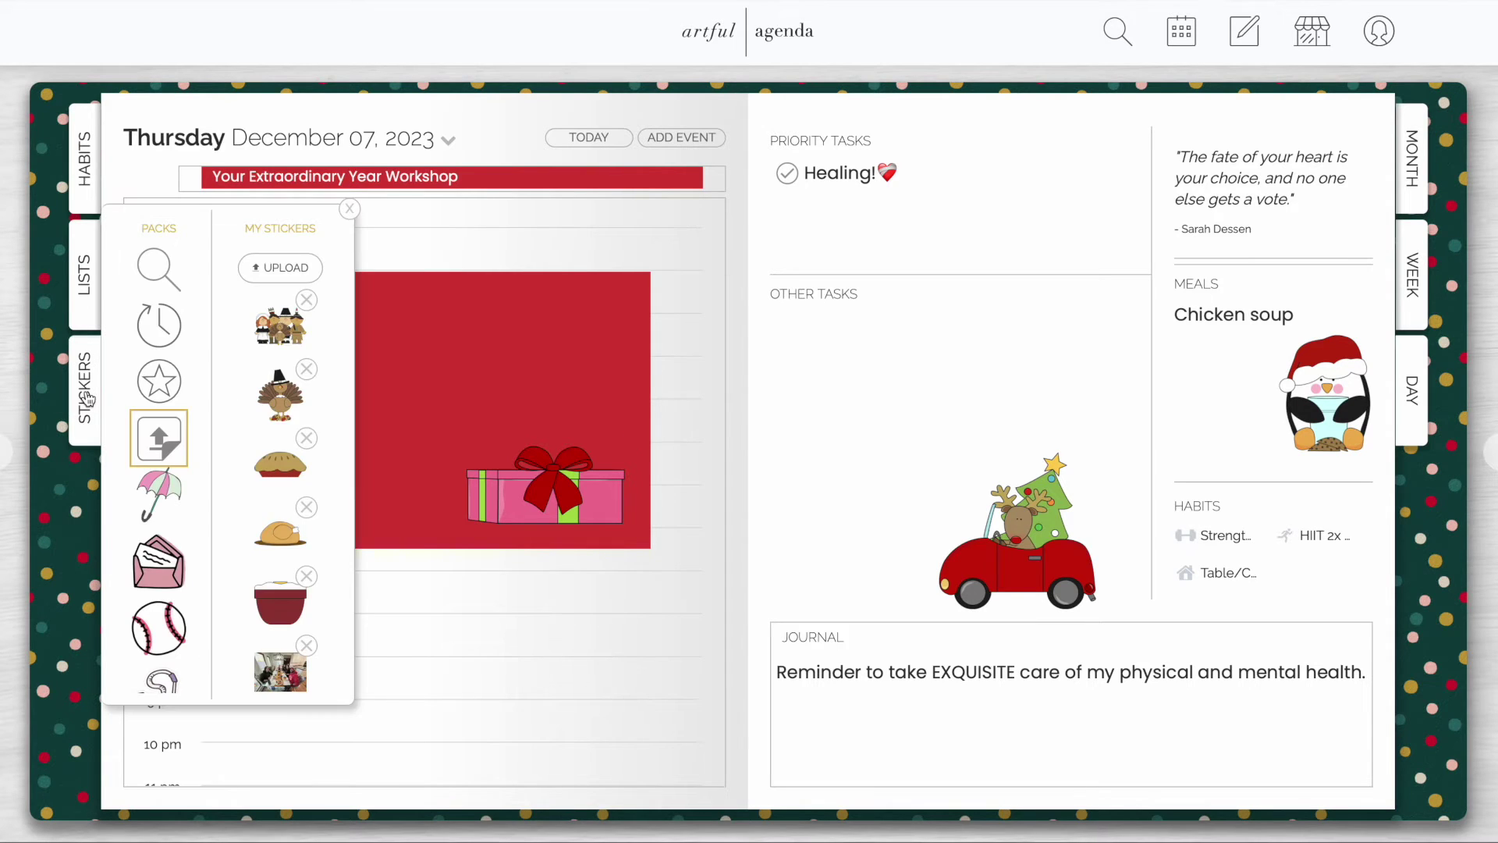
{"action": "left_click", "coordinate": [290, 269]}
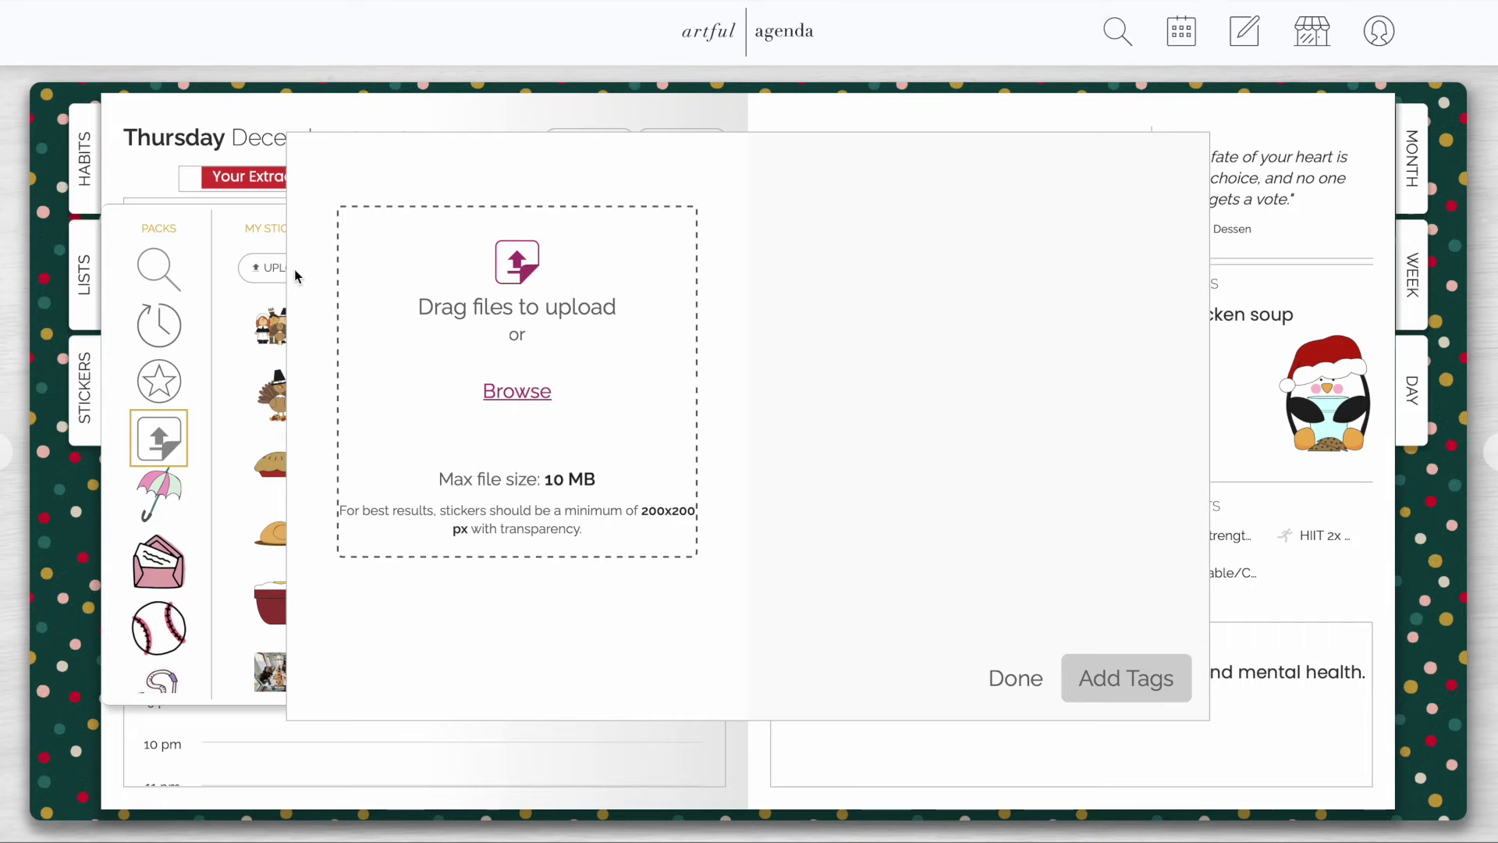
{"action": "left_click", "coordinate": [534, 391]}
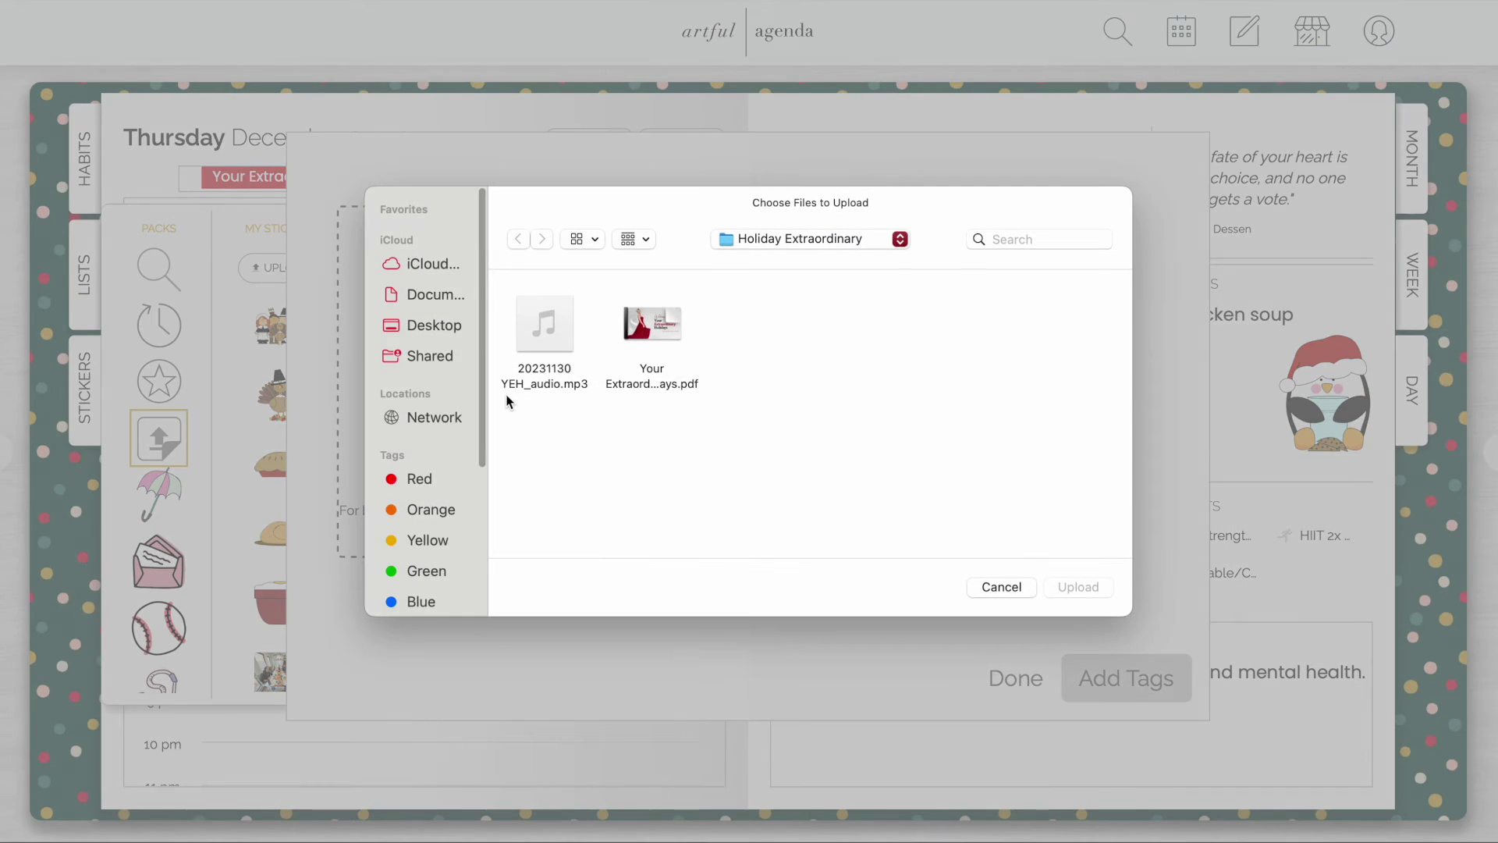
{"action": "left_click", "coordinate": [428, 269]}
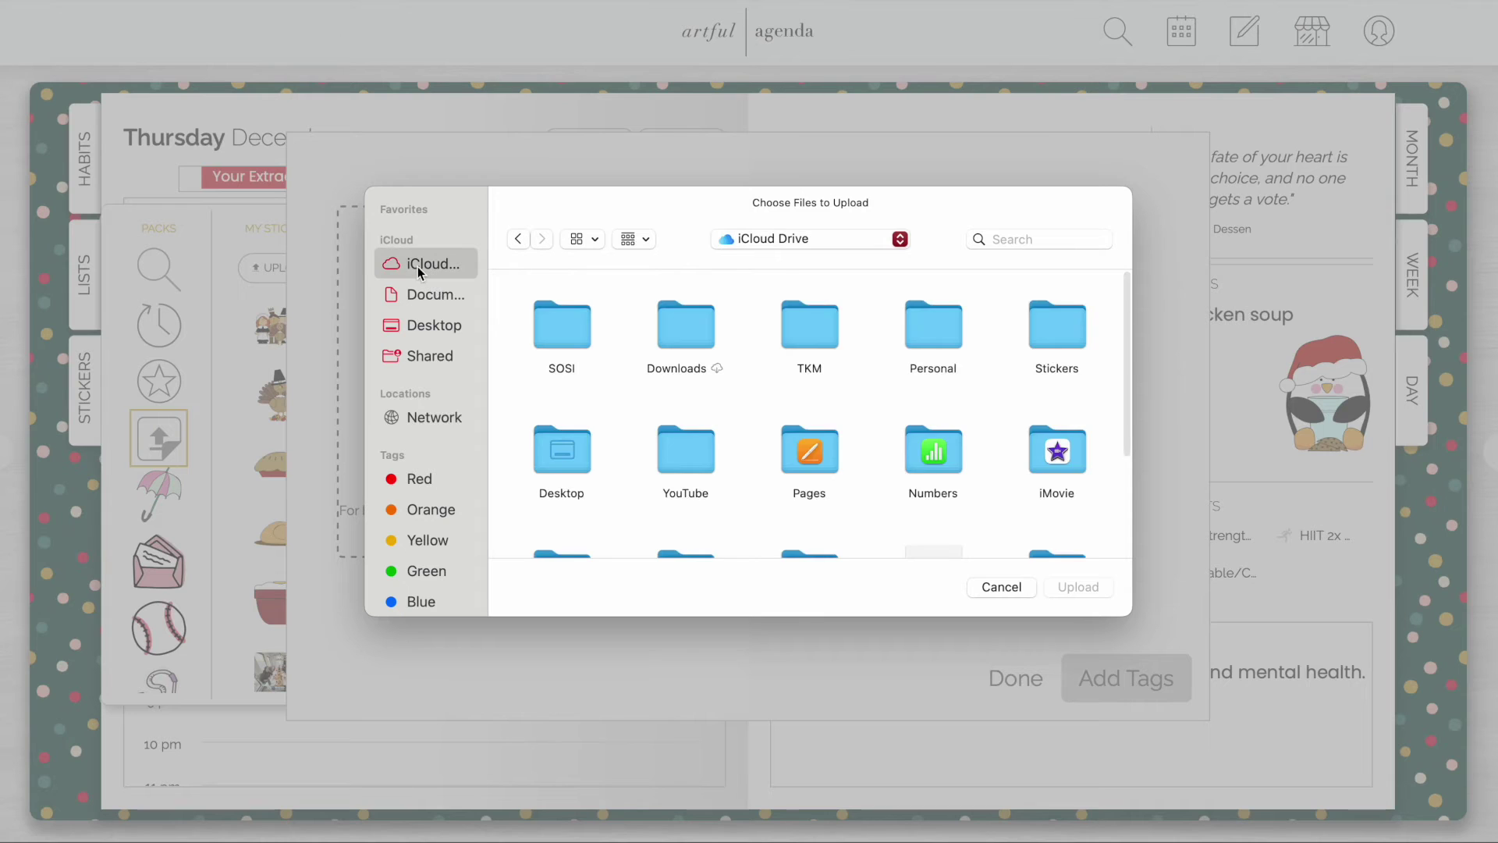
{"action": "double_click", "coordinate": [1047, 334]}
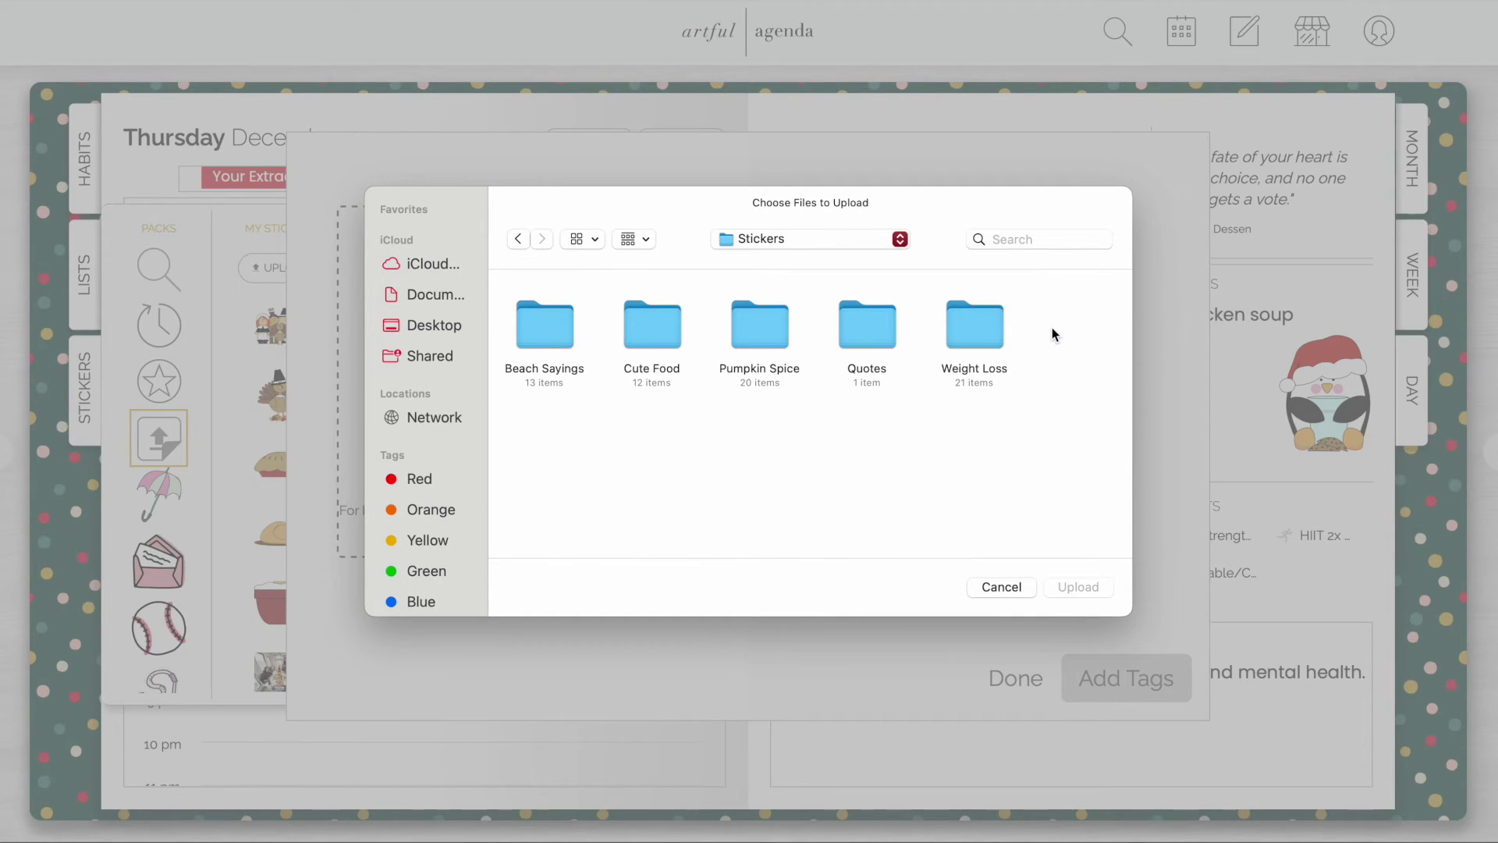
{"action": "double_click", "coordinate": [765, 326]}
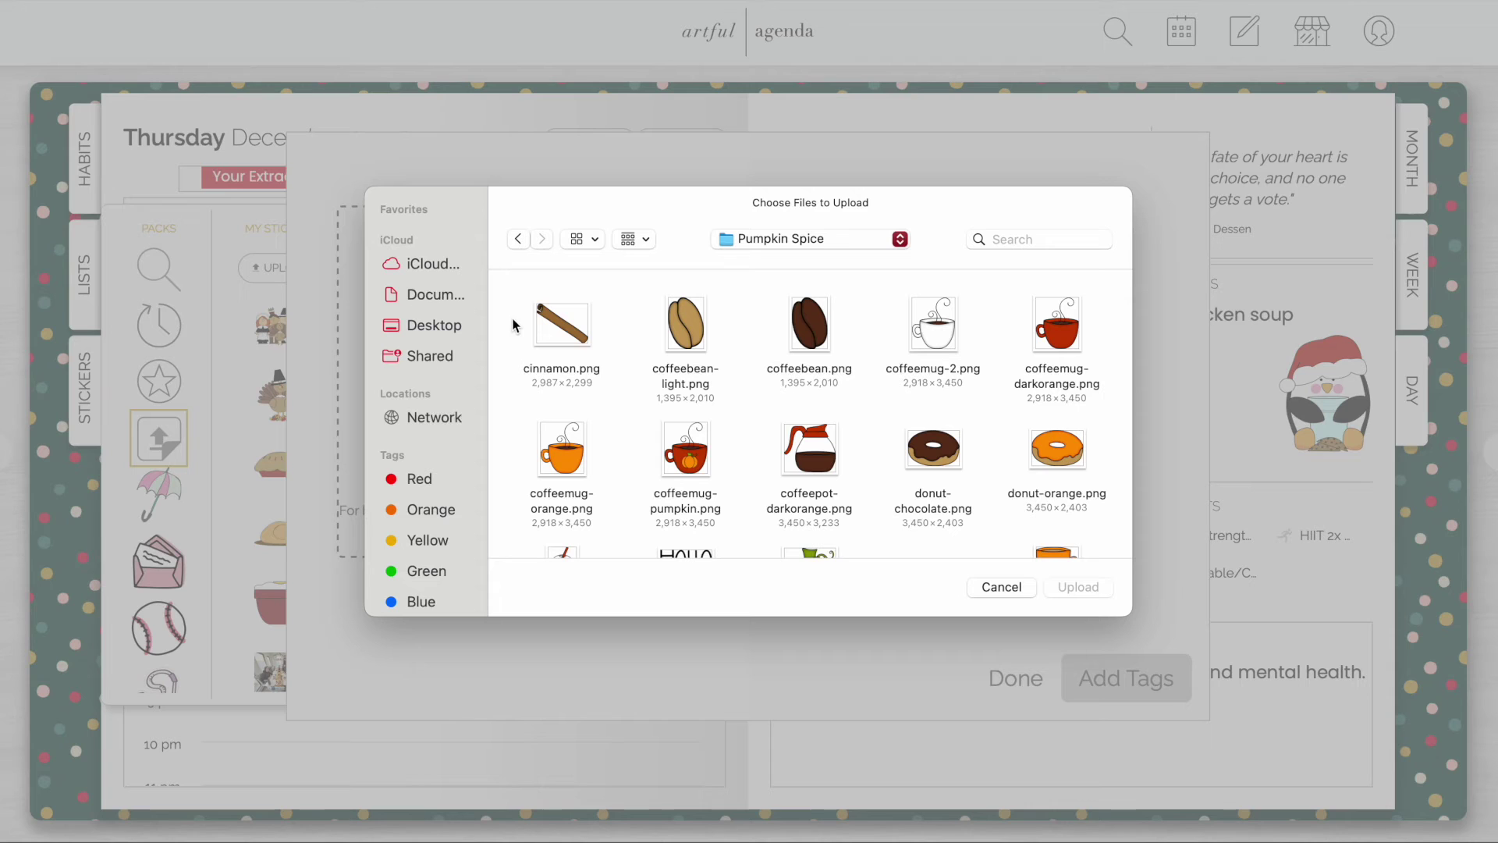
{"action": "mouse_move", "coordinate": [514, 305]}
{"action": "left_mouse_down"}
{"action": "mouse_move", "coordinate": [502, 294]}
{"action": "mouse_move", "coordinate": [959, 501]}
{"action": "mouse_move", "coordinate": [1093, 581]}
{"action": "left_mouse_up"}
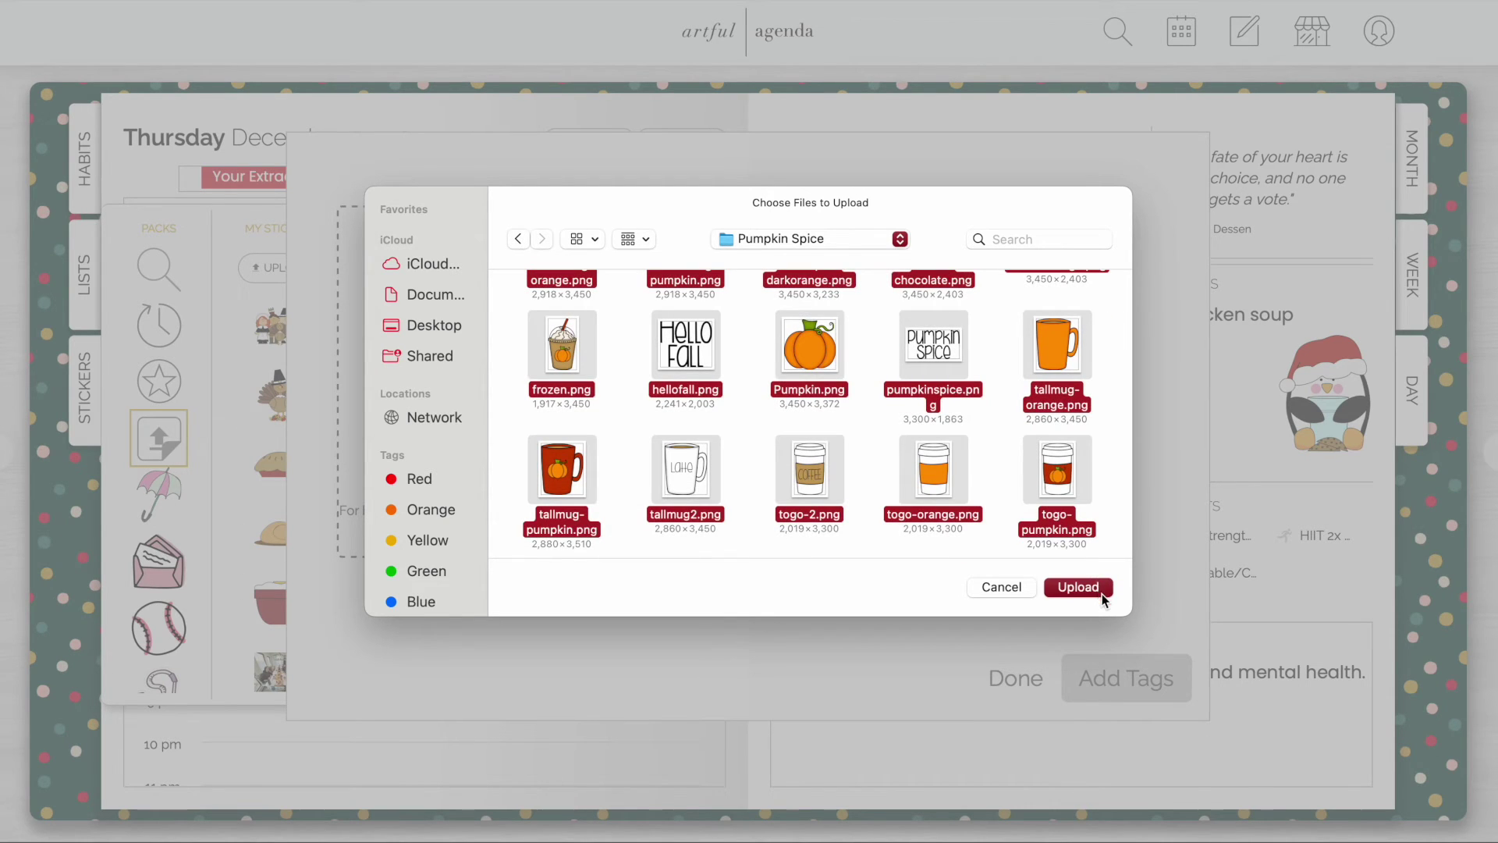
{"action": "left_click", "coordinate": [1091, 589]}
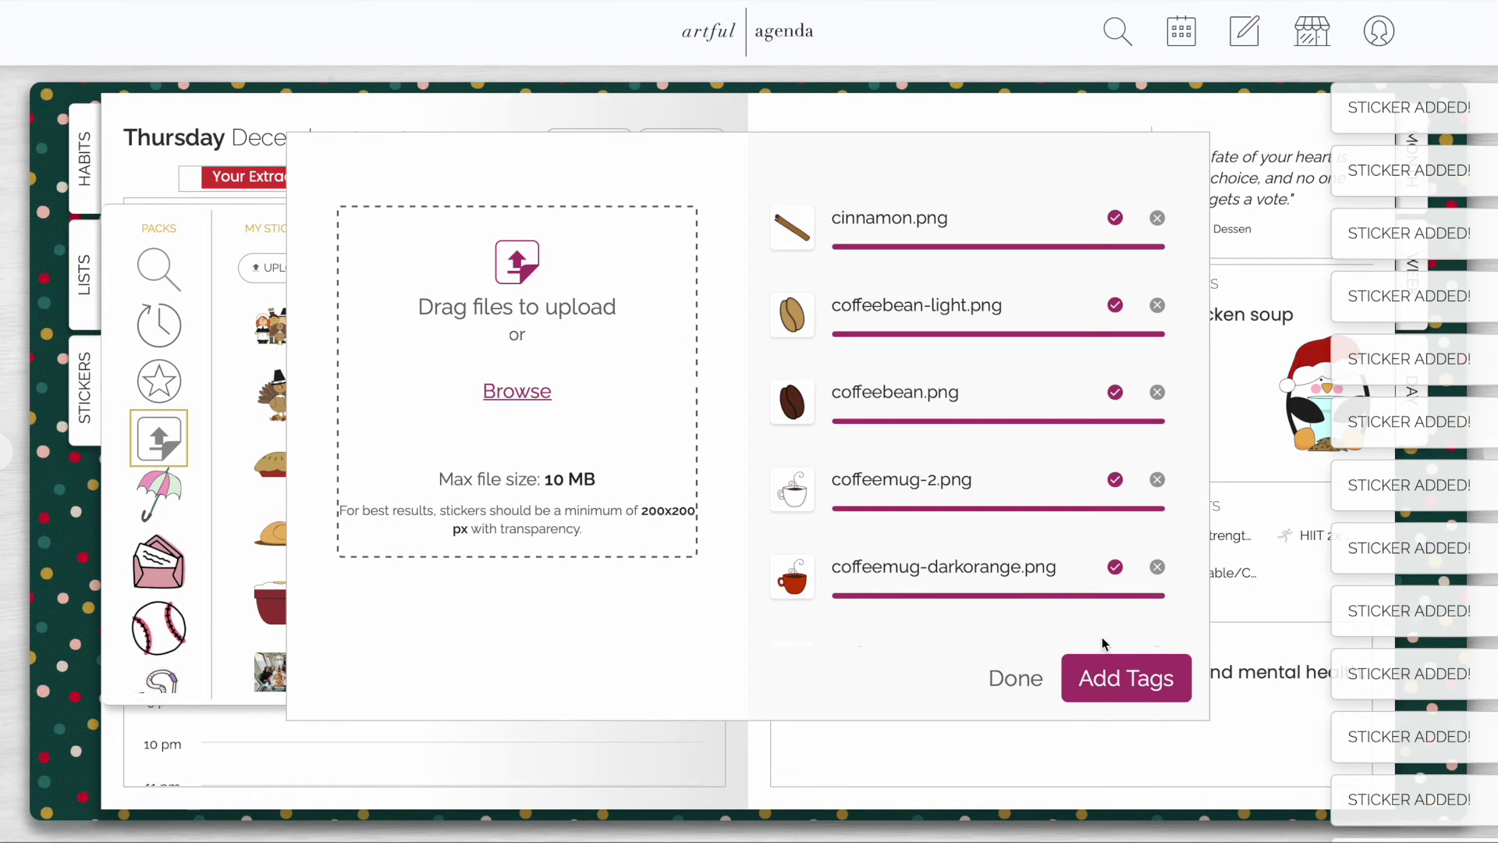
Tag the cinnamon sticker 'pumpkin spice, cinnamon' and the next five stickers 'coffee'
{"action": "left_click", "coordinate": [1109, 685]}
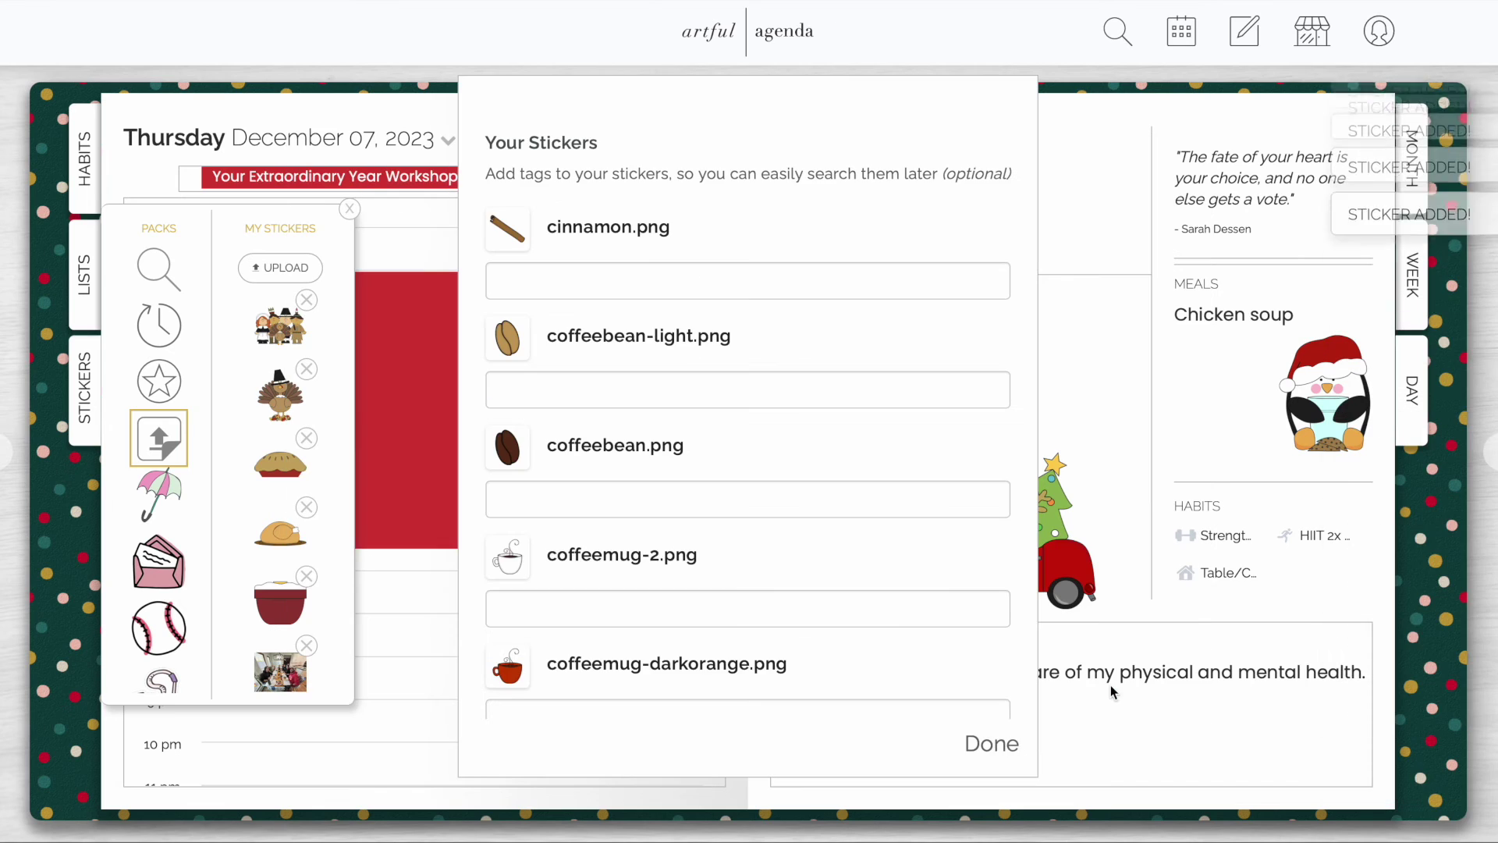
{"action": "left_click", "coordinate": [565, 283]}
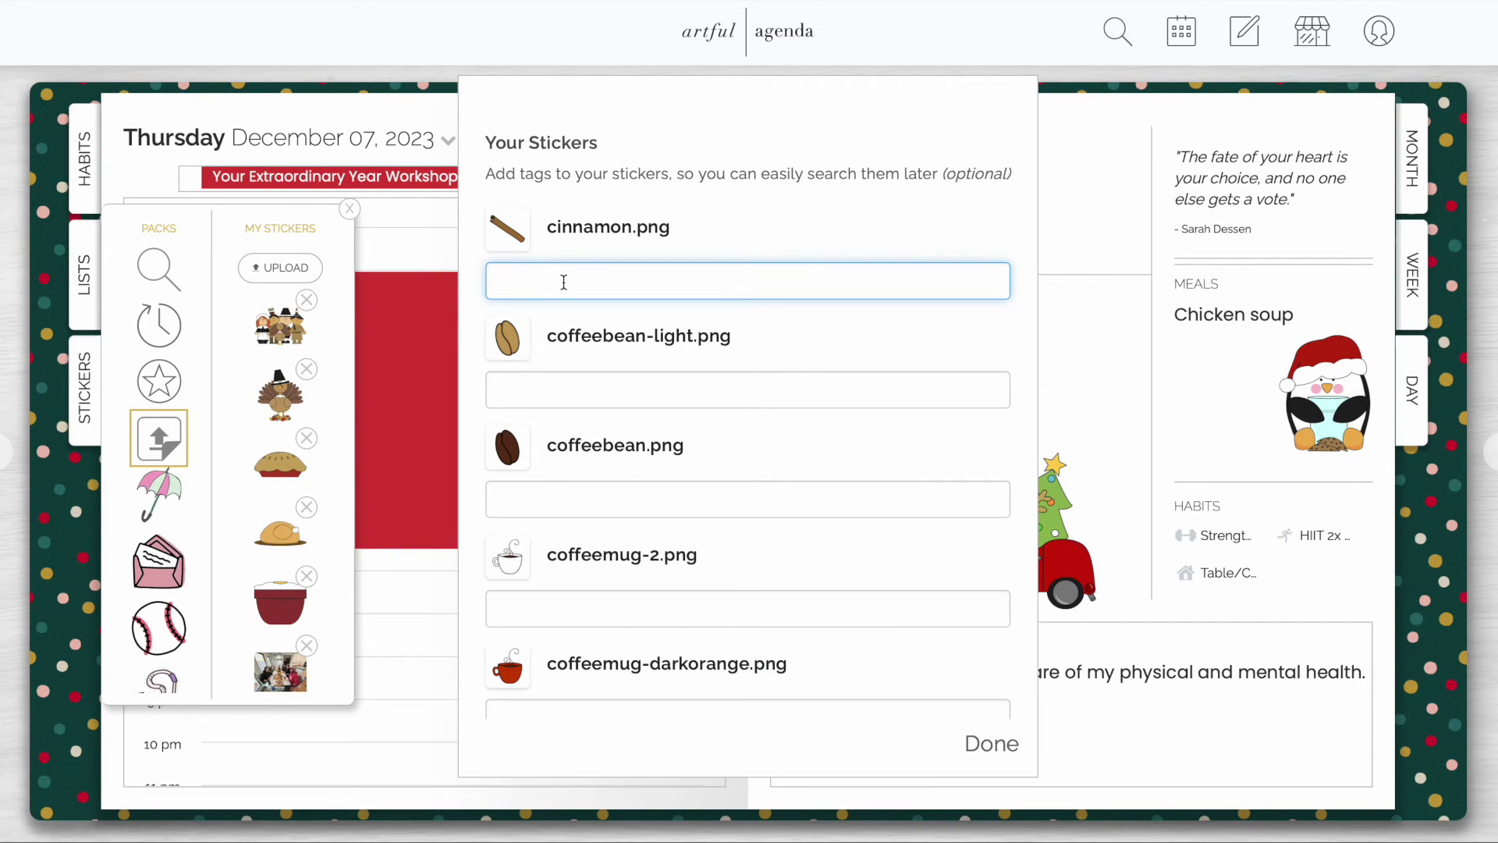
{"action": "type", "text": "pumpkin spi"}
{"action": "type", "text": "ce, cinnamon"}
{"action": "key", "text": "Tab"}
{"action": "type", "text": "coffee"}
{"action": "key", "text": "Tab"}
{"action": "type", "text": "coffee"}
{"action": "key", "text": "Tab"}
{"action": "type", "text": "coffee"}
{"action": "key", "text": "Tab"}
{"action": "type", "text": "coffee"}
{"action": "key", "text": "Tab"}
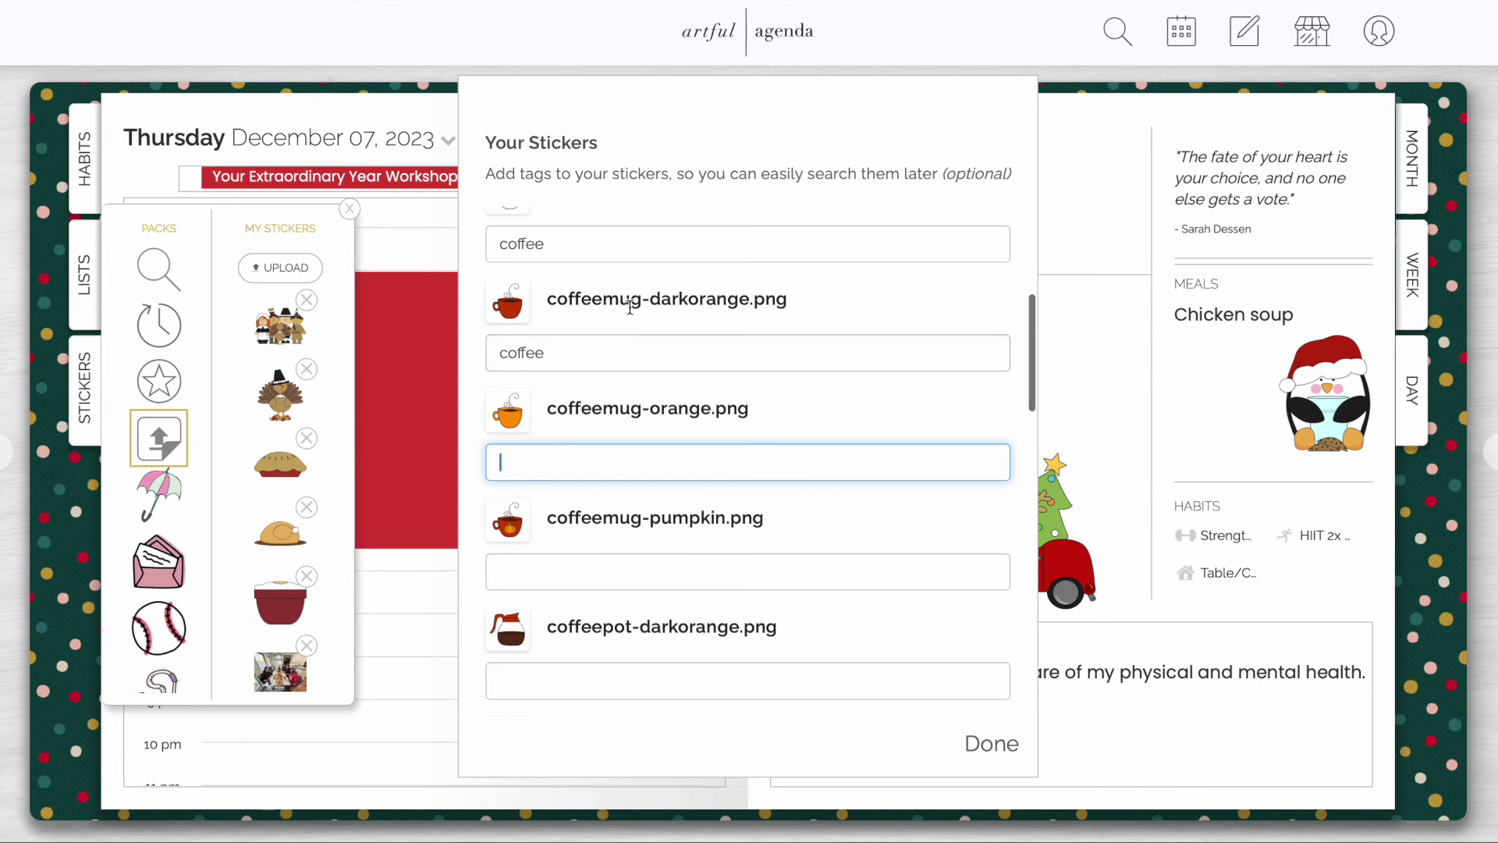
{"action": "type", "text": "coffee"}
Tag the pumpkin coffee mug, coffee pot and chocolate donut with pumpkin spice, coffee and donut tags
{"action": "key", "text": "Tab"}
{"action": "type", "text": "coffee pumpkin"}
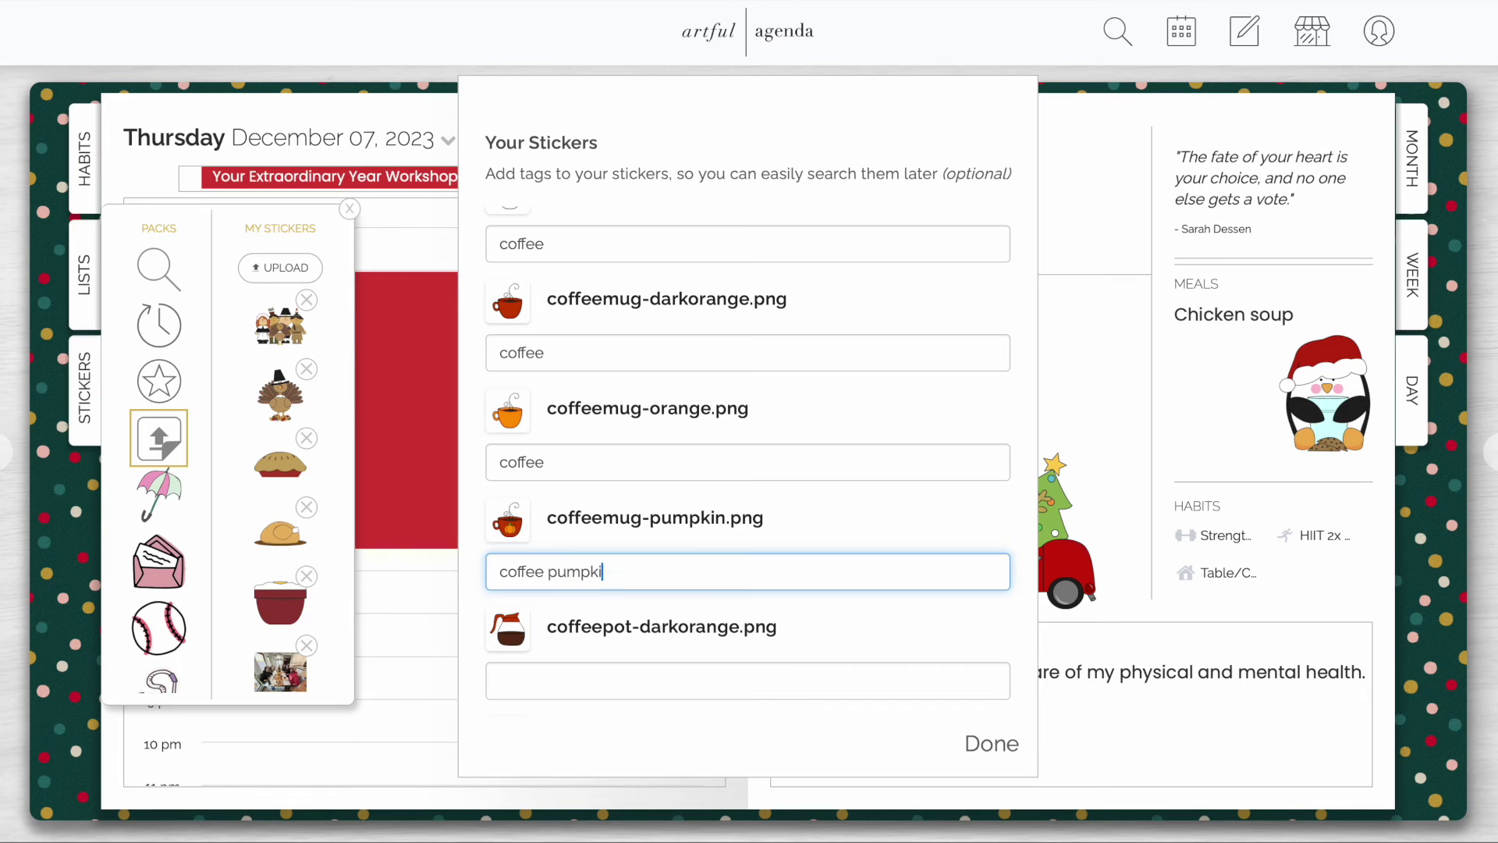
{"action": "key", "text": "BackSpace"}
{"action": "key", "text": "BackSpace"}
{"action": "key", "text": "BackSpace"}
{"action": "type", "text": ", pumpkin spice"}
{"action": "key", "text": "Tab"}
{"action": "type", "text": "coffee pot"}
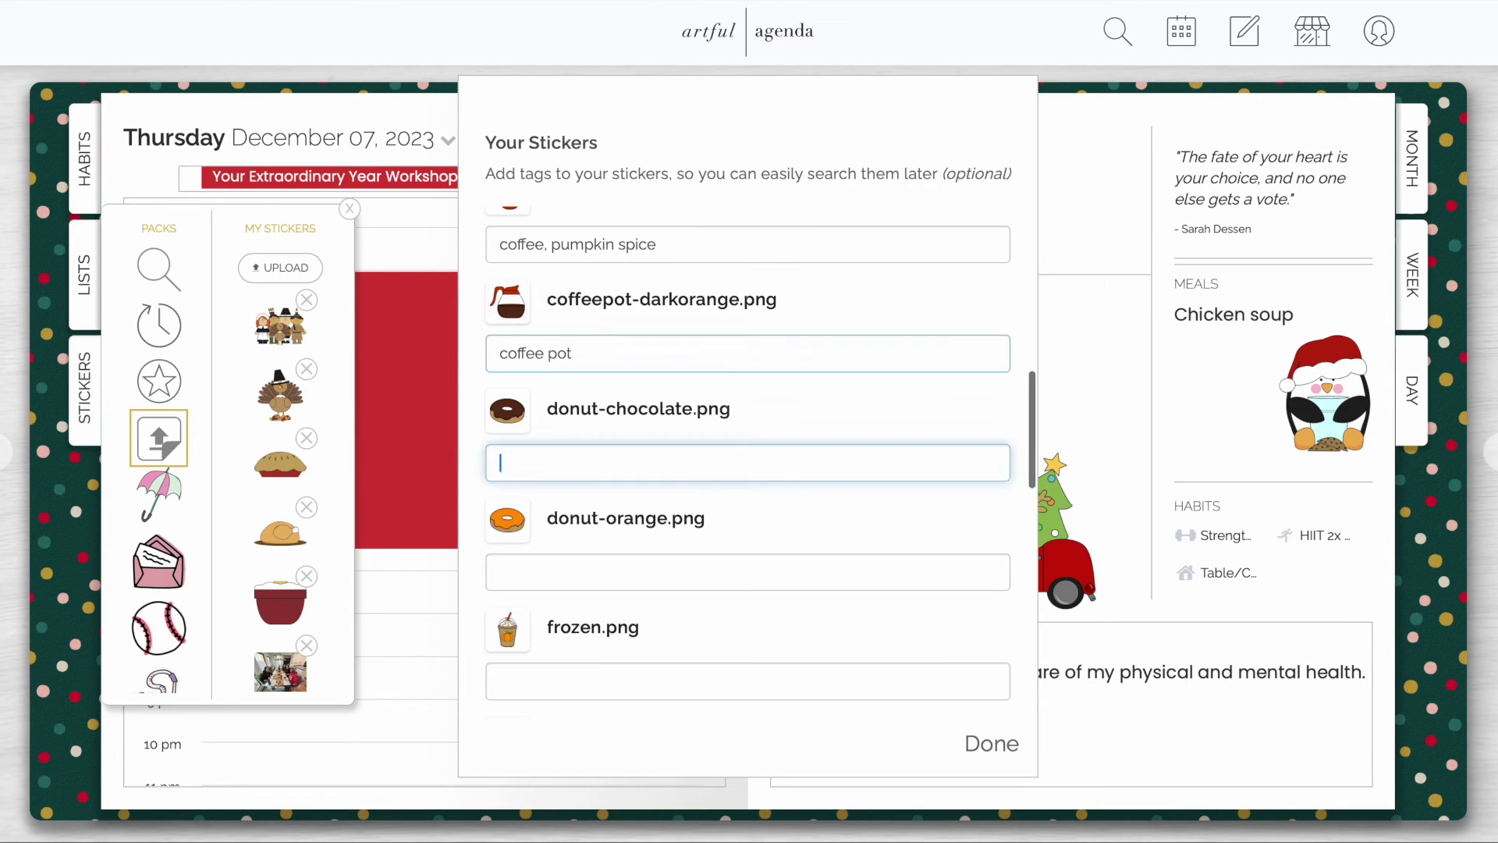
{"action": "type", "text": "donut"}
{"action": "key", "text": "Tab"}
{"action": "type", "text": "donut"}
{"action": "key", "text": "Tab"}
Tag the frozen drink 'pumpkin spice, frozen coffee', plus 'hello fall', 'pumpkin' and 'pumpkin spice' stickers
{"action": "type", "text": "pumpkin spic"}
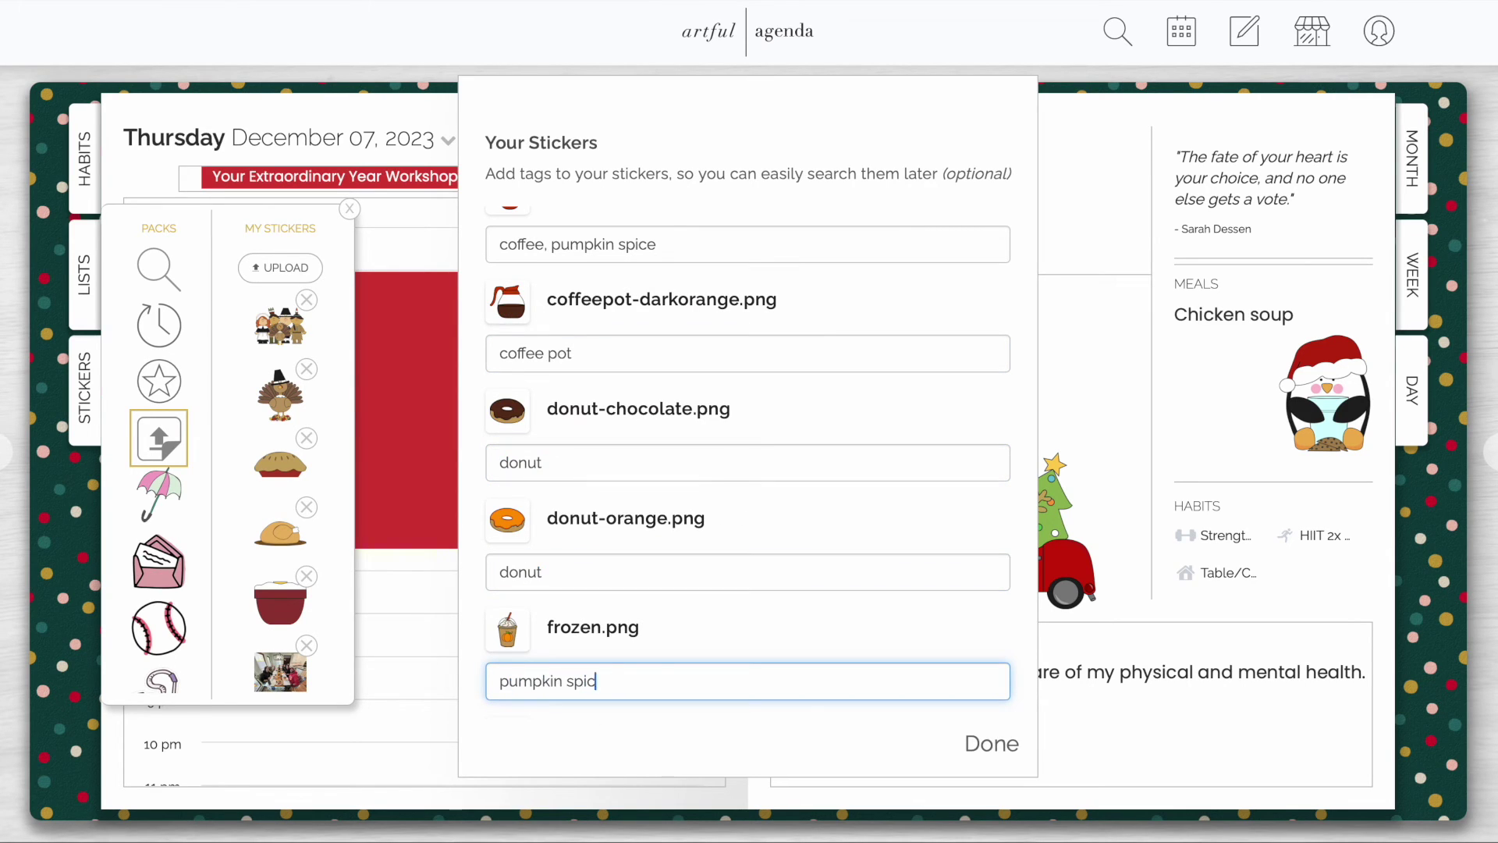
{"action": "type", "text": "e, frozen coffee"}
{"action": "key", "text": "Tab"}
{"action": "type", "text": "hello fa"}
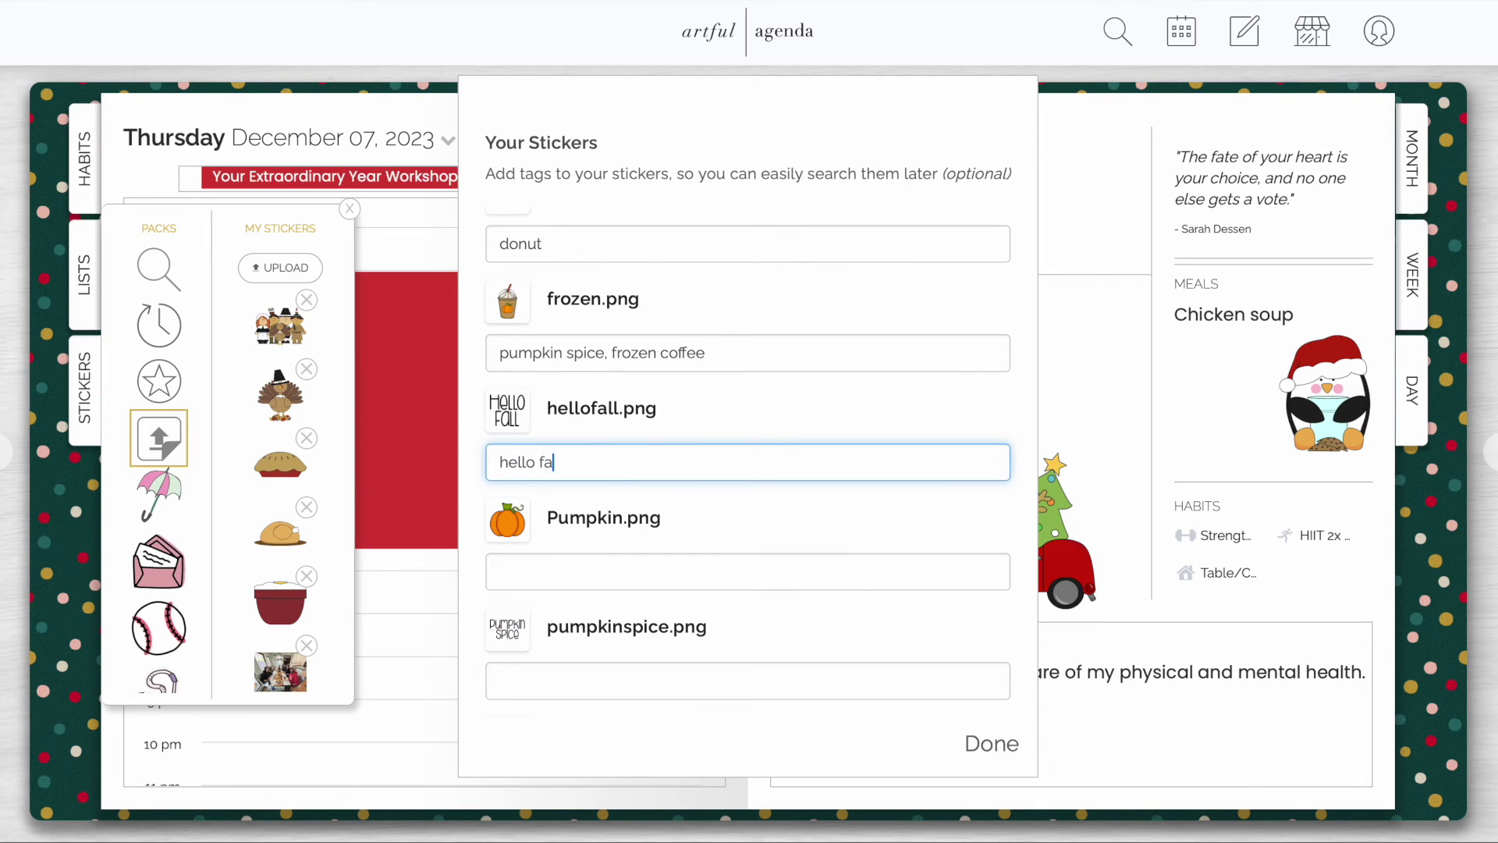
{"action": "type", "text": "ll"}
{"action": "key", "text": "Tab"}
{"action": "type", "text": "pumpkin"}
{"action": "key", "text": "Tab"}
{"action": "type", "text": "pumpkin spice"}
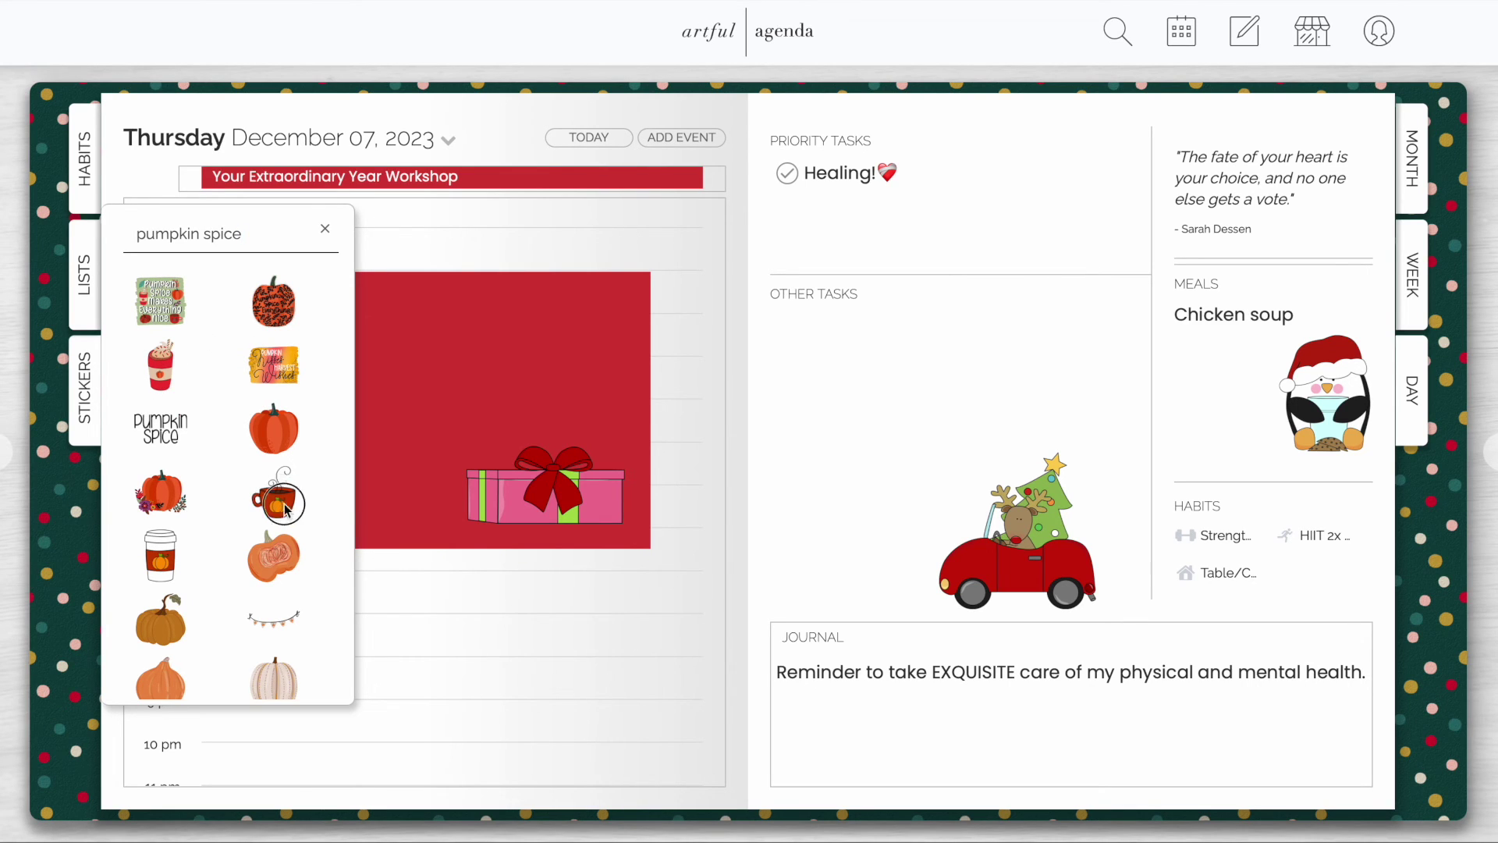
Place a trial pumpkin mug sticker near Other Tasks, delete it, and clear the sticker search
{"action": "left_click_drag", "start_coordinate": [285, 511], "coordinate": [881, 390]}
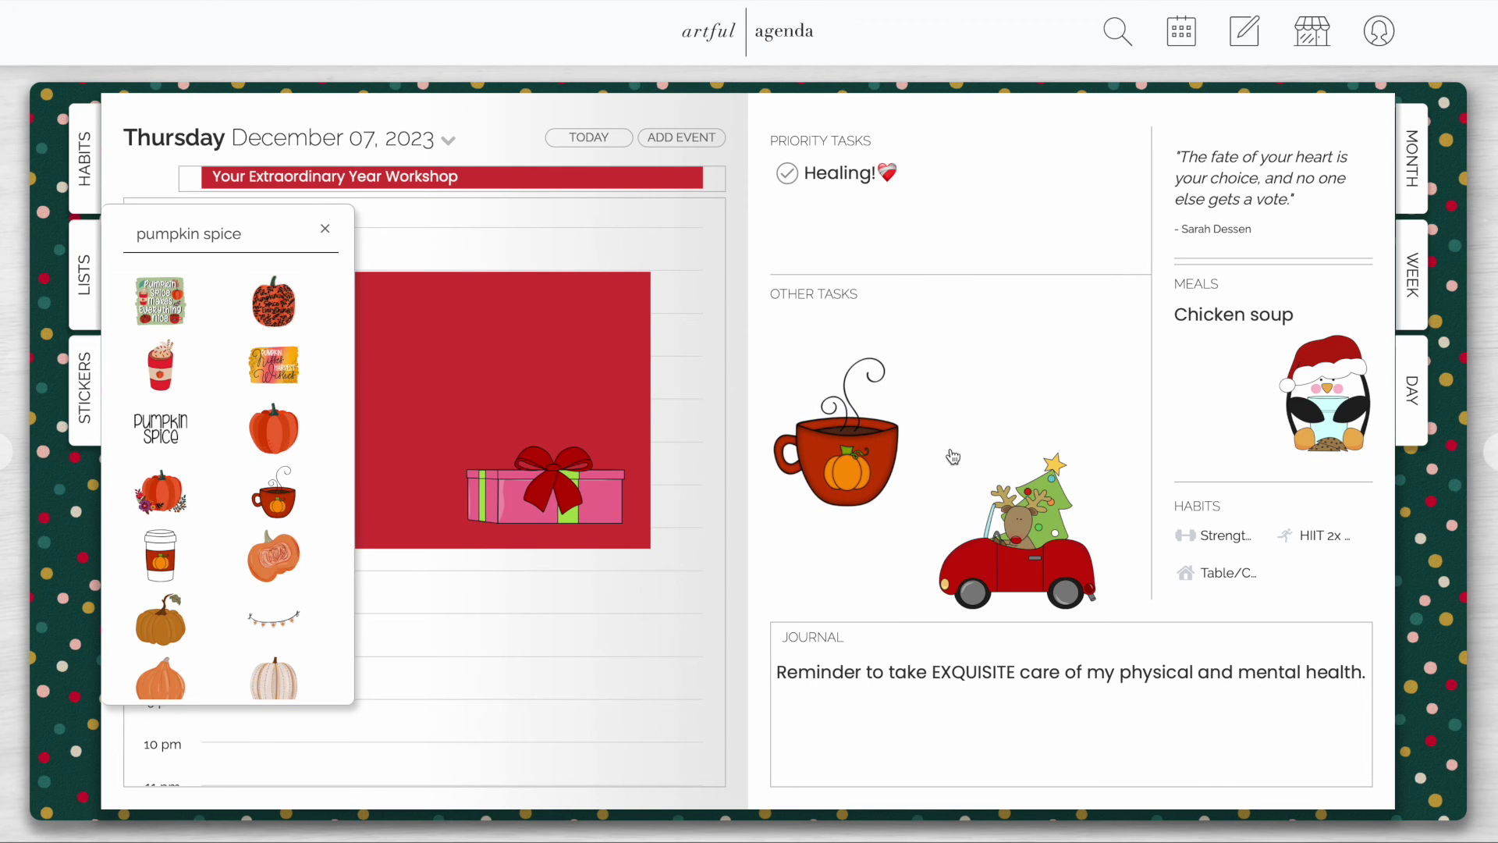
{"action": "left_click", "coordinate": [850, 448]}
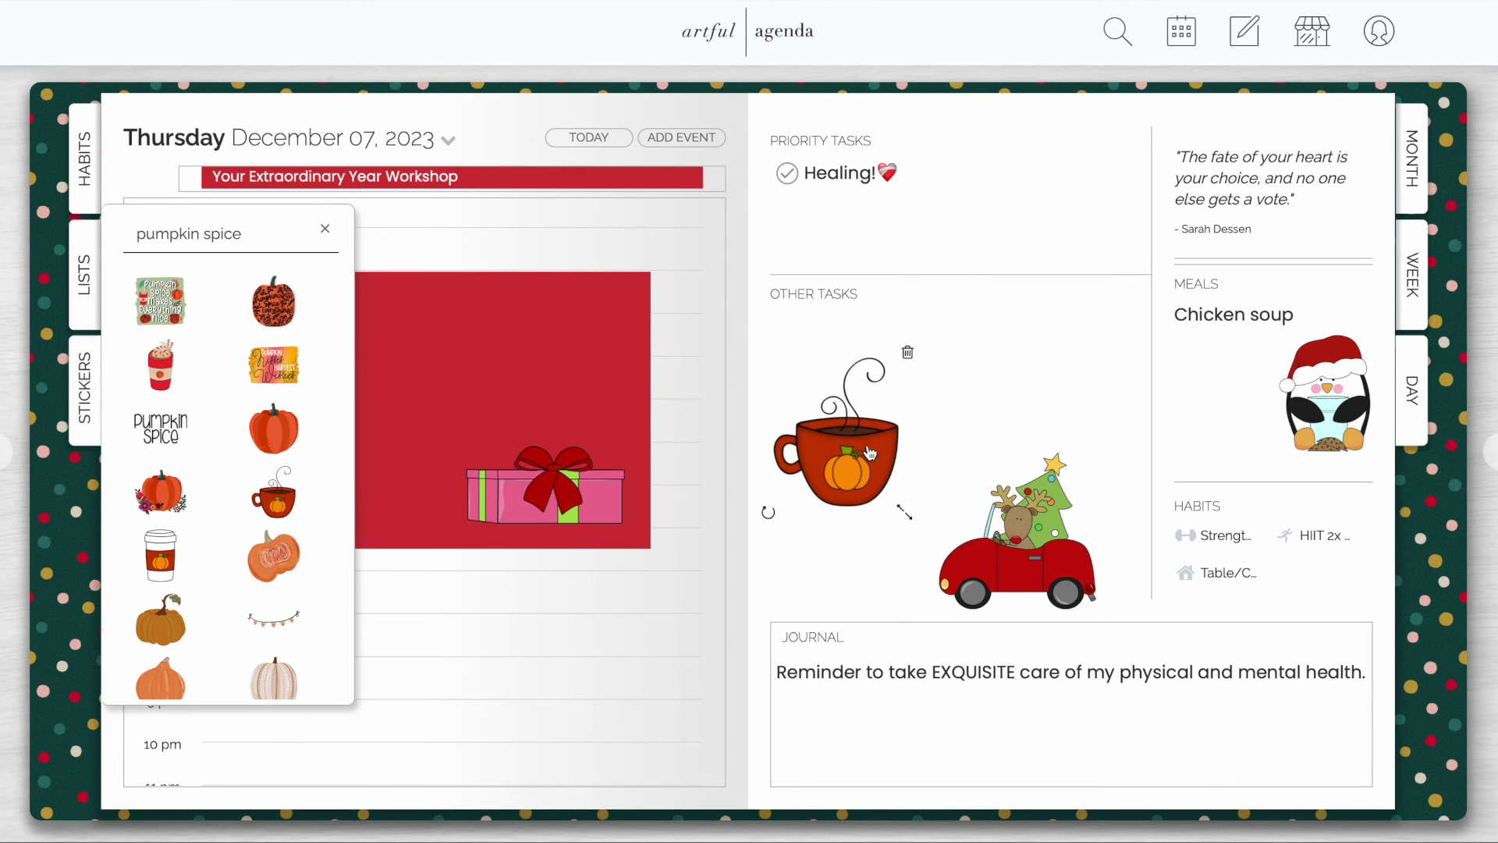
{"action": "left_click", "coordinate": [908, 355]}
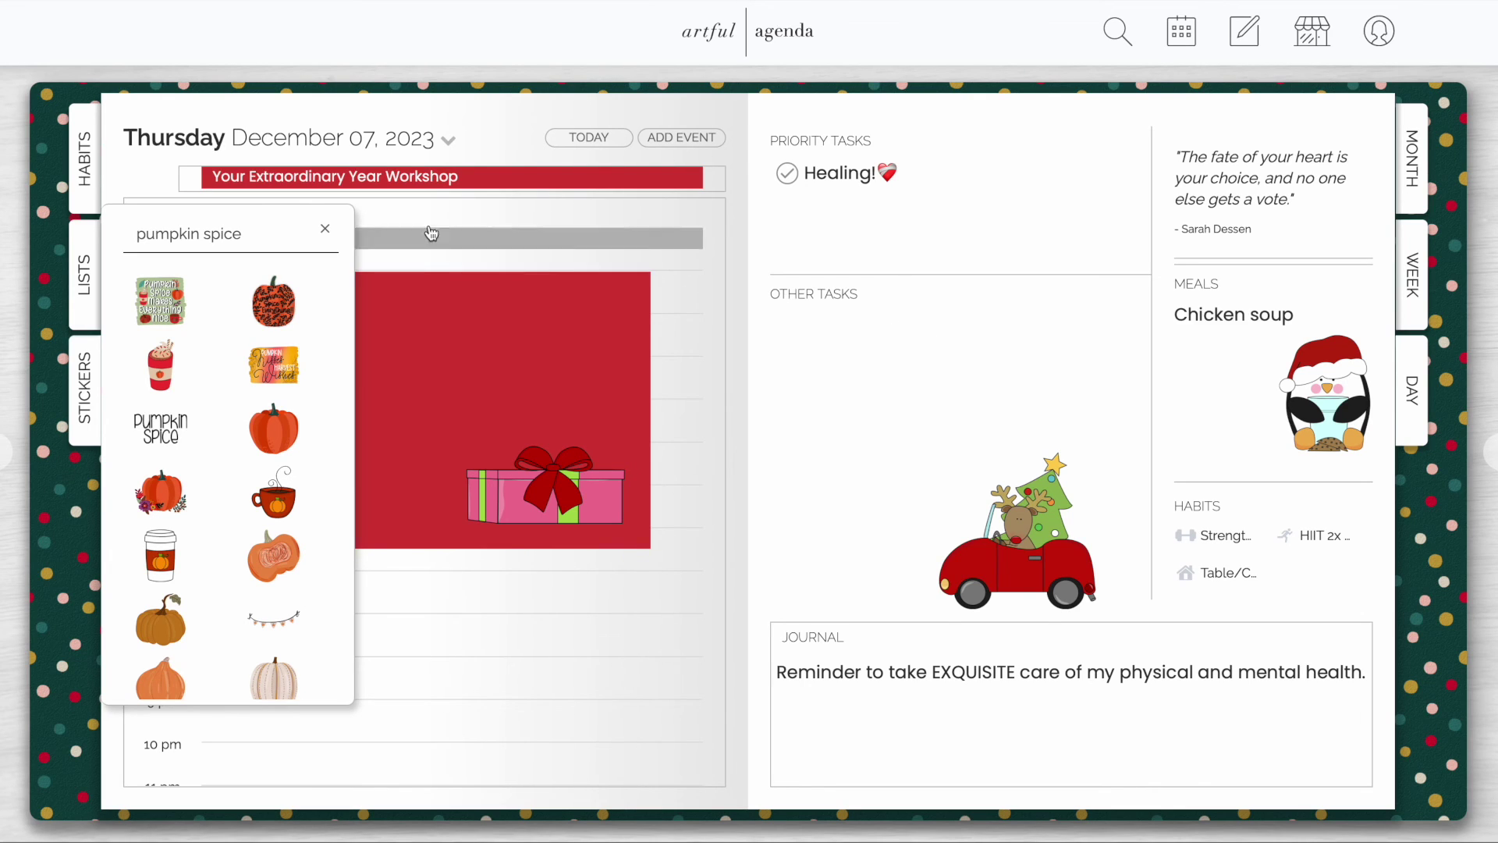
{"action": "left_click", "coordinate": [326, 231]}
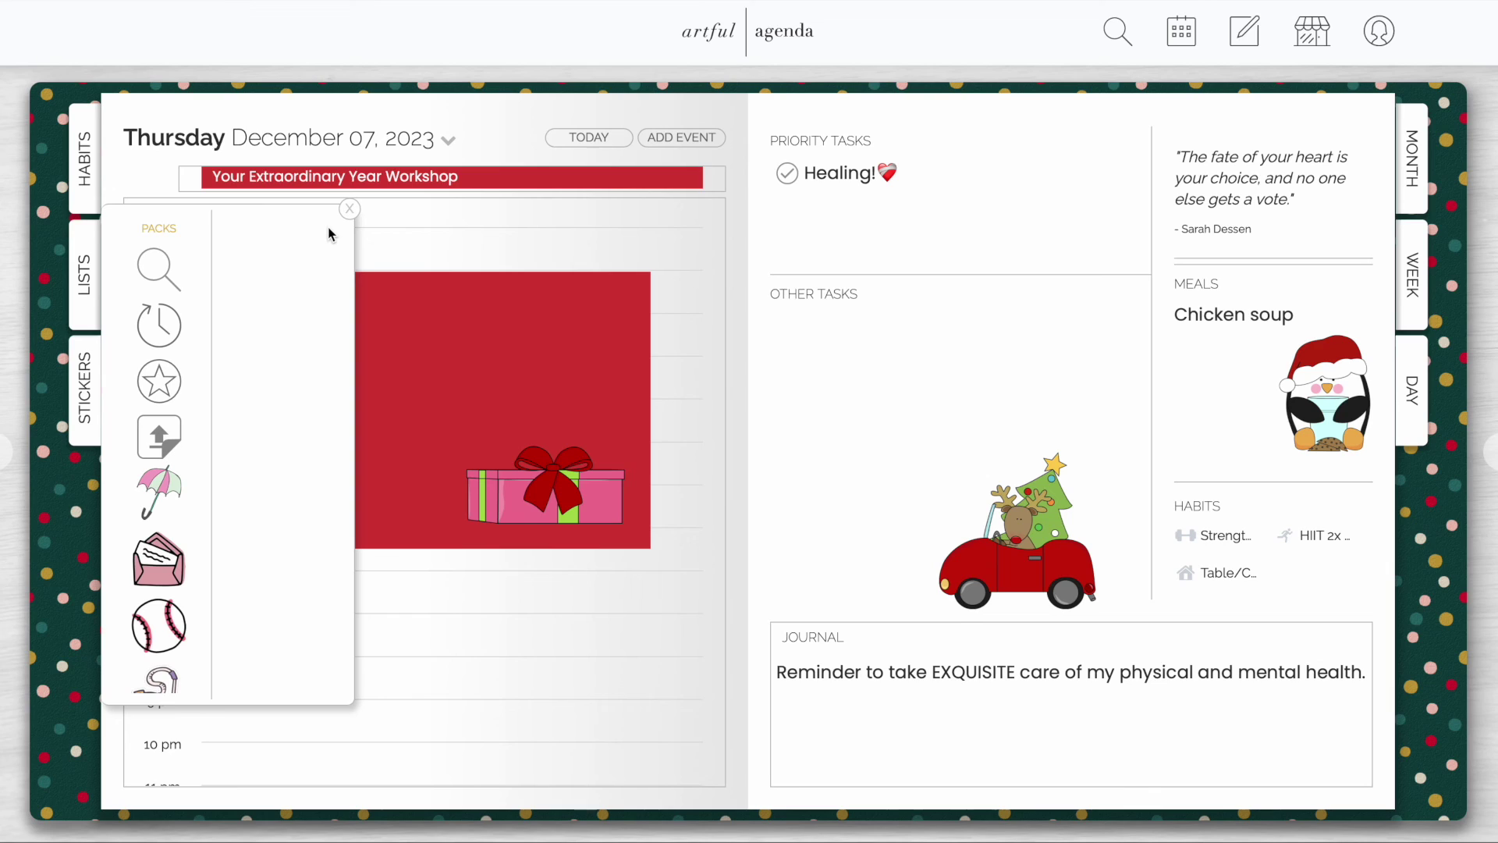